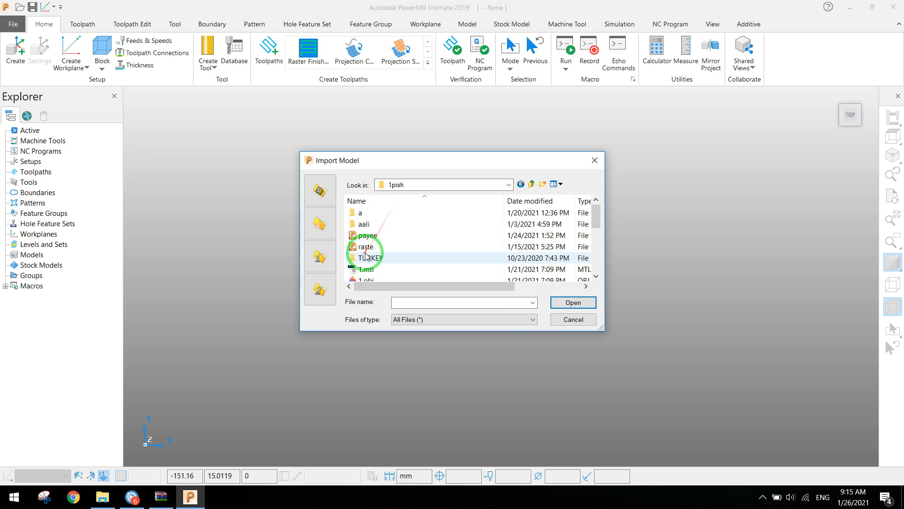
Import the 3DN25Artcam model from the 1pish folder.
scroll(415, 259, up, 3)
scroll(393, 254, down, 2)
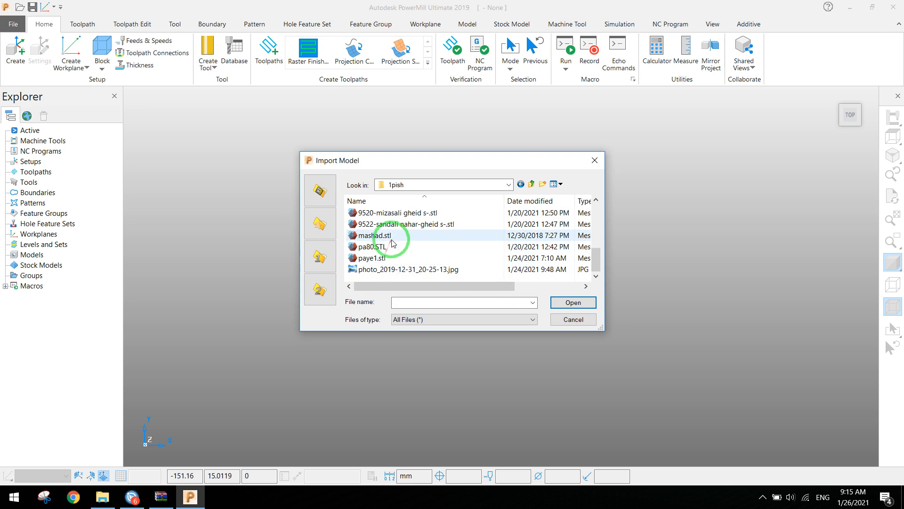
scroll(390, 250, up, 2)
click(389, 259)
click(564, 303)
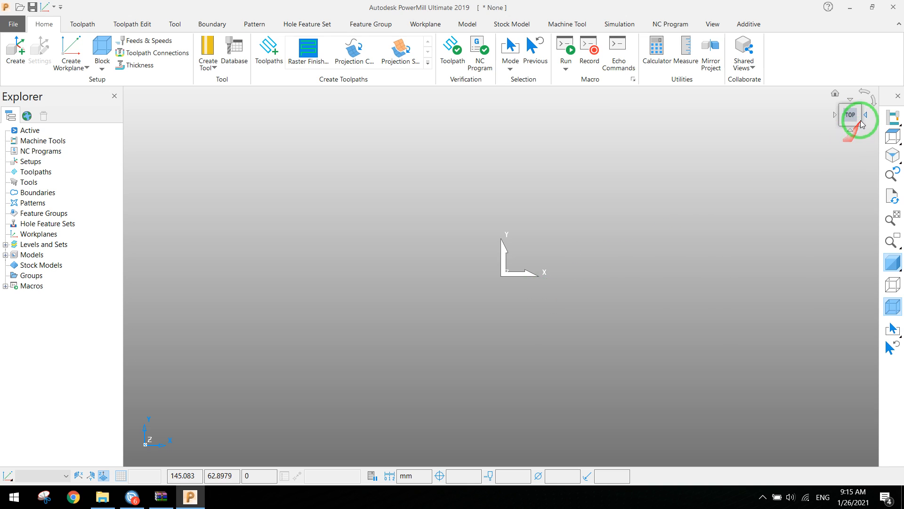
View the model from the right and calculate a box block around it with 0.1 tolerance and 0.0 expansion.
drag(866, 117, 425, 325)
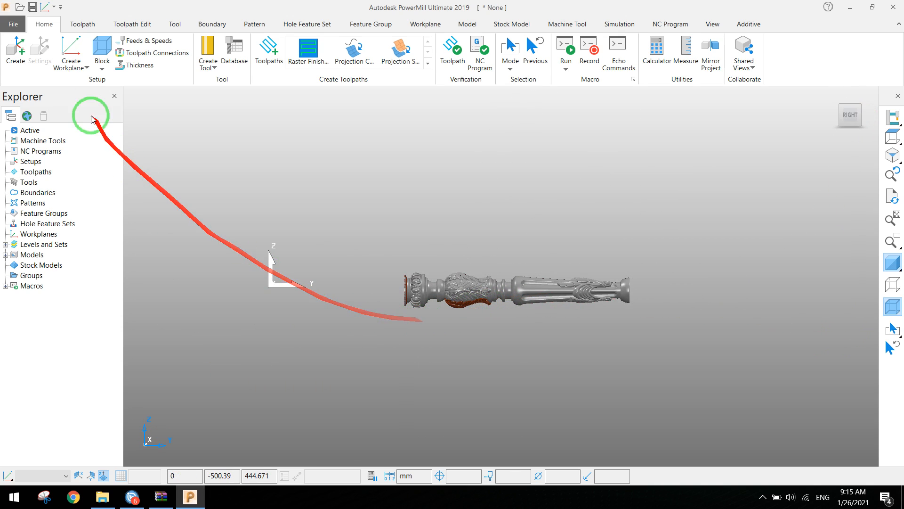
click(102, 47)
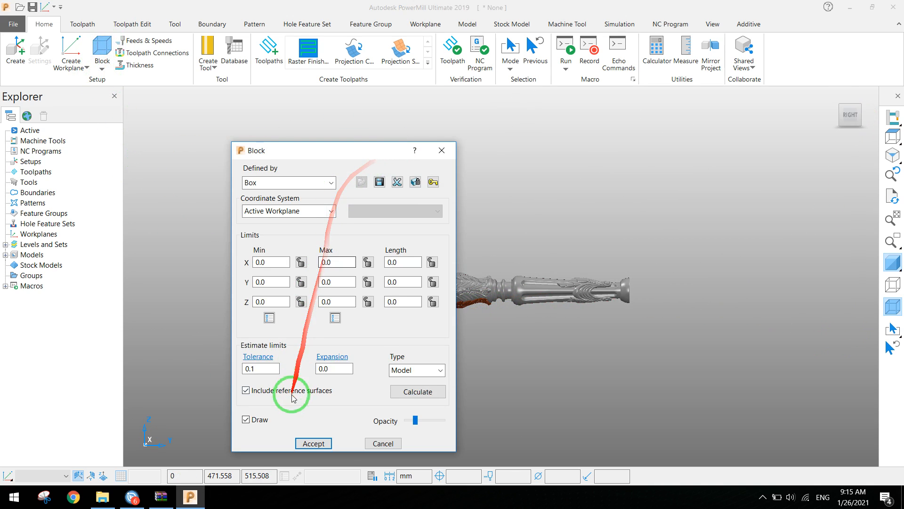
click(416, 393)
drag(355, 152, 681, 151)
Open the transform settings for the 3DN25Artcam model and move it -481 mm along Y.
click(5, 253)
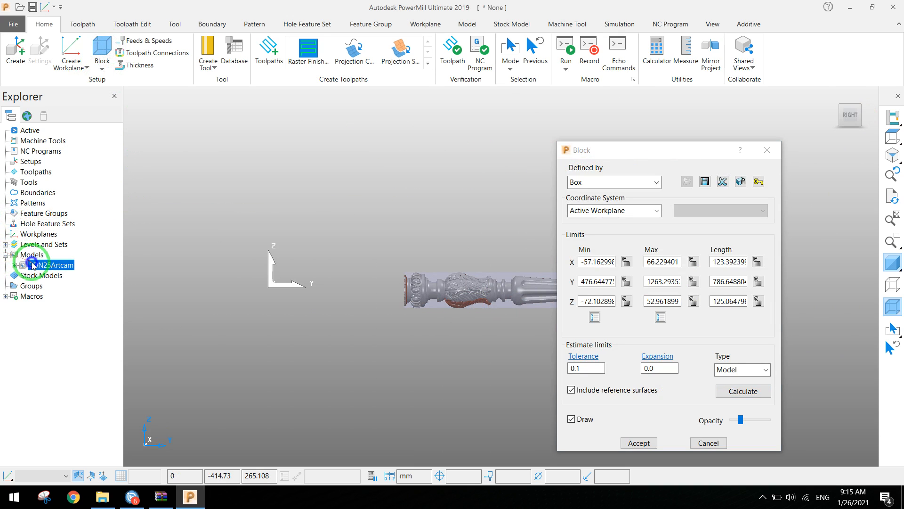
right_click(35, 264)
mouse_move(56, 451)
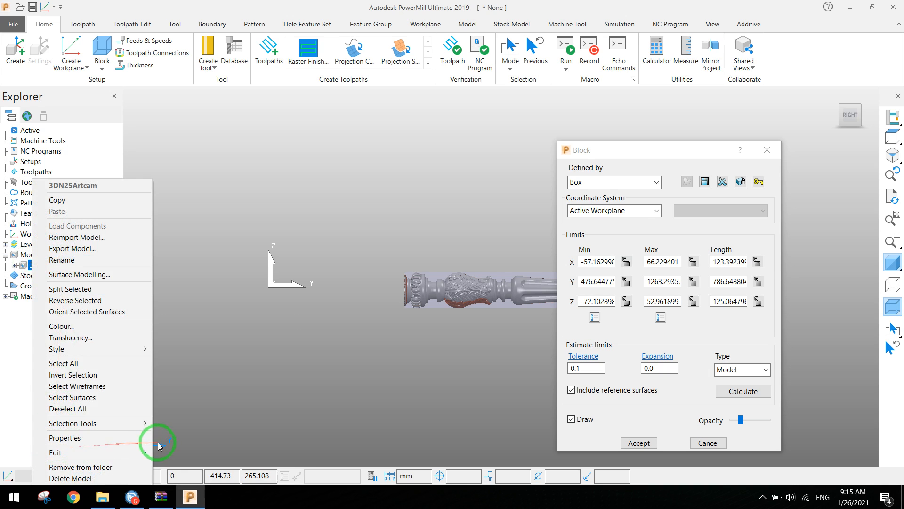
click(166, 451)
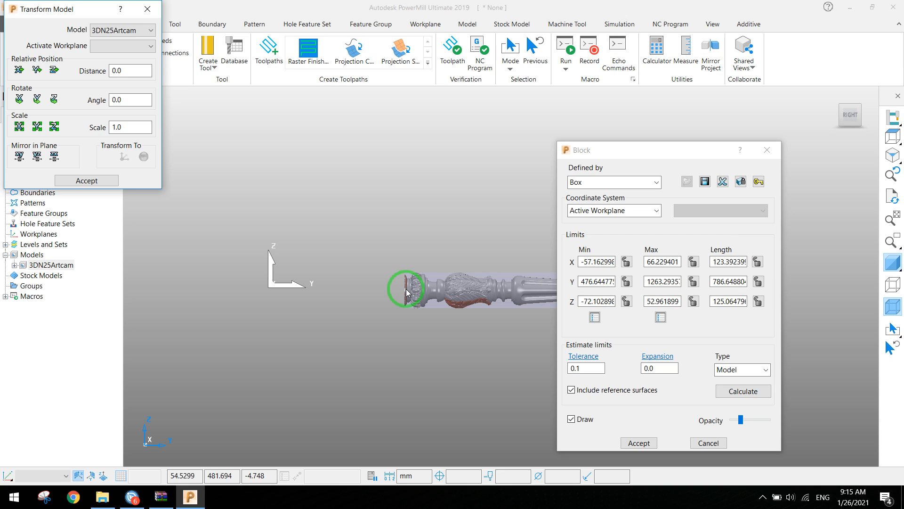
click(61, 74)
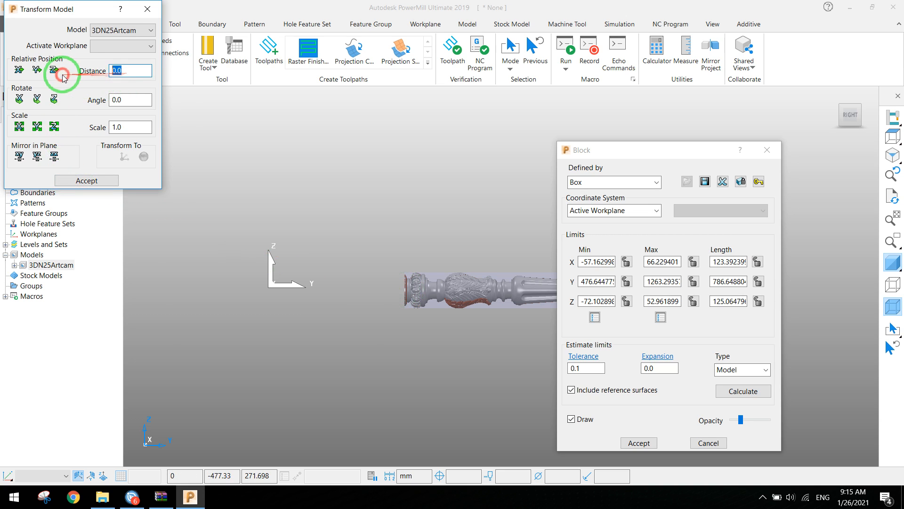
text(-481)
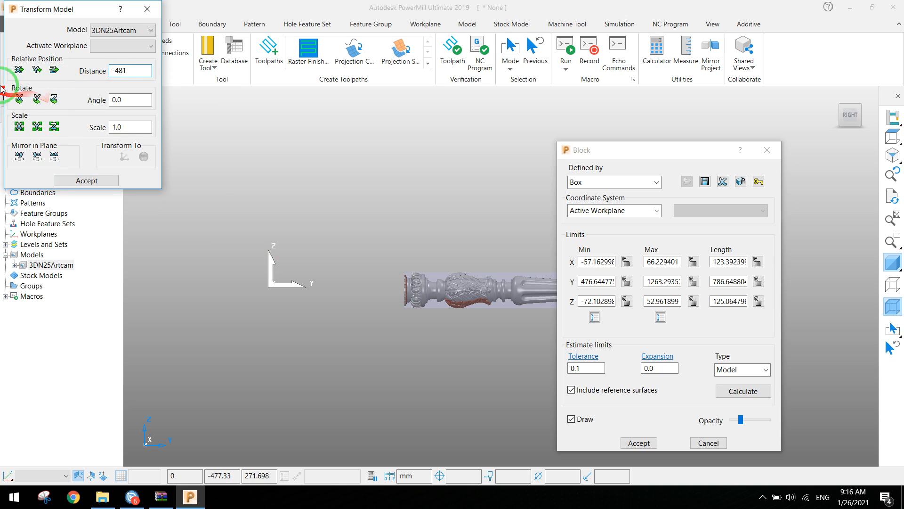
click(34, 70)
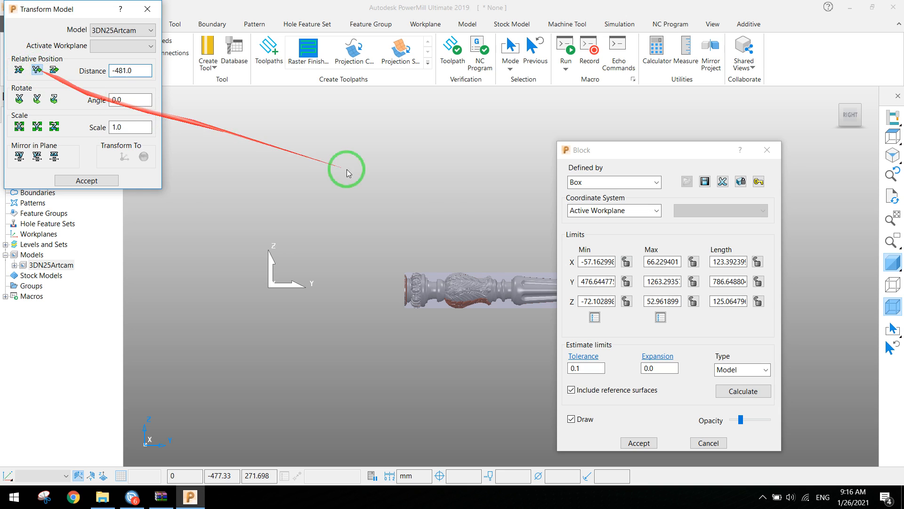
click(593, 278)
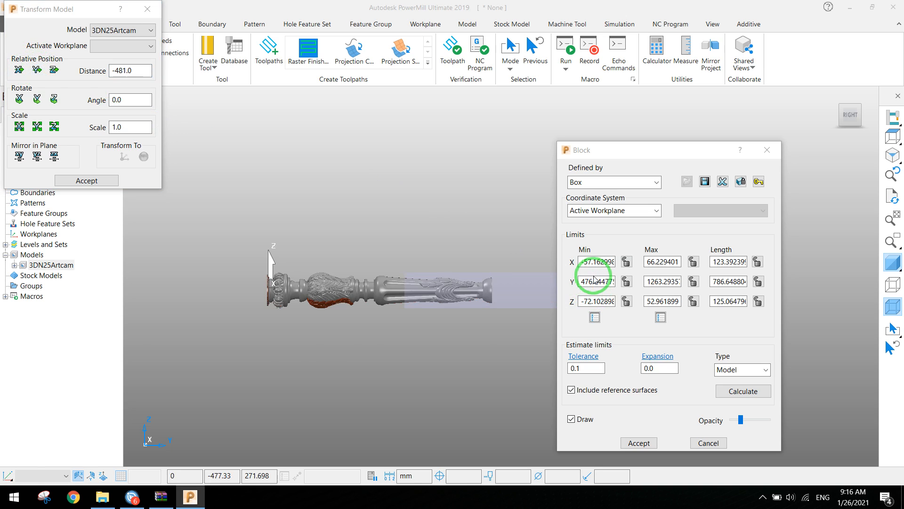
Rotate the model 90 degrees about the Z axis and recalculate the block limits.
drag(128, 97, 86, 98)
text(90)
click(52, 100)
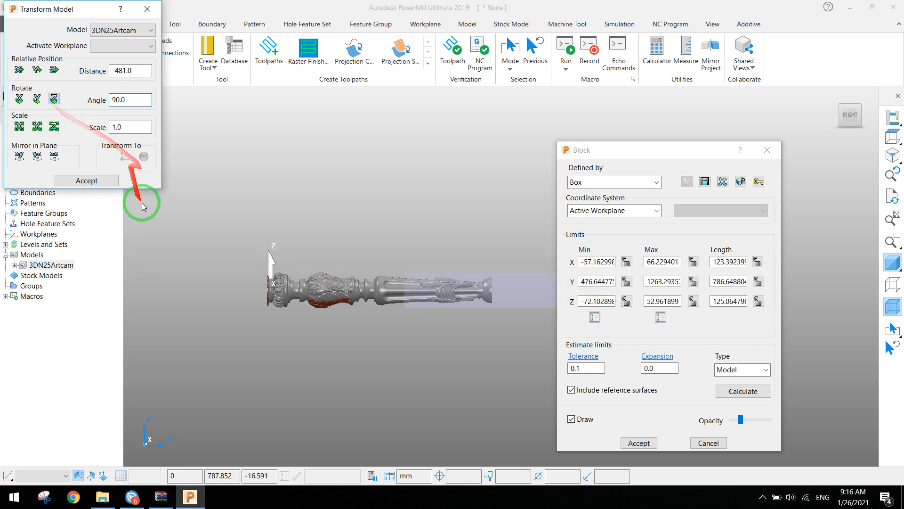
click(333, 285)
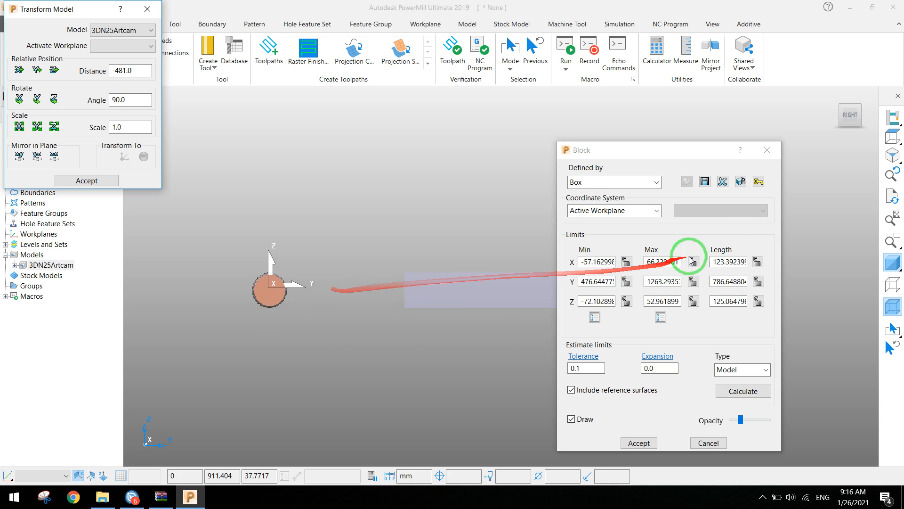
click(746, 390)
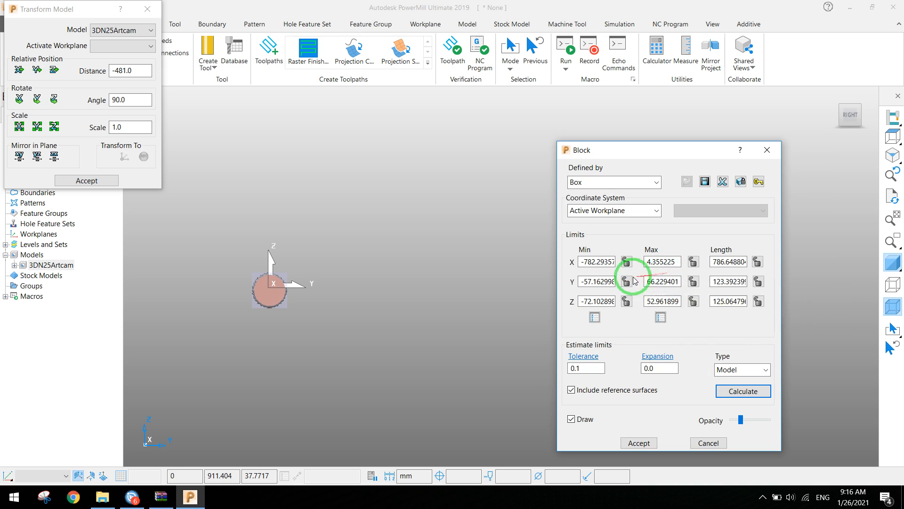
Scale the model by 0.5 along X, Y and Z, and recalculate the block around it.
scroll(258, 311, up, 2)
scroll(258, 311, up, 3)
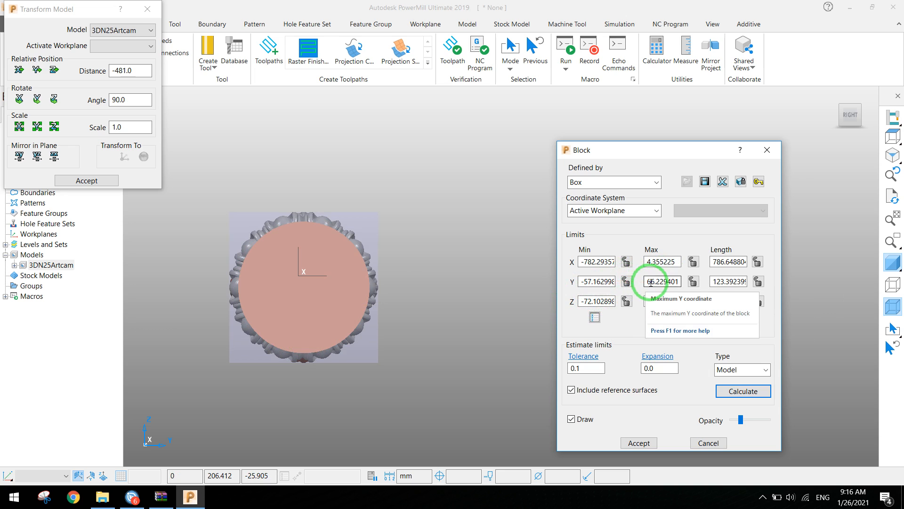
click(78, 125)
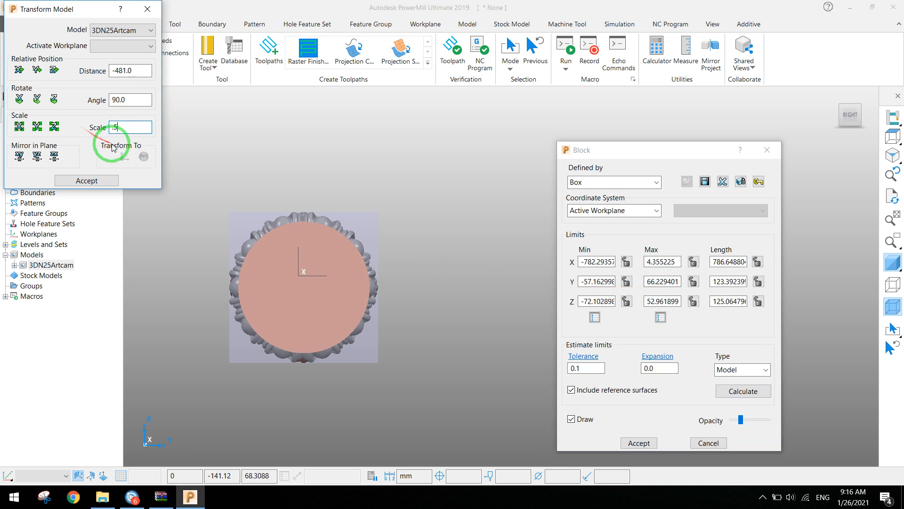
click(37, 127)
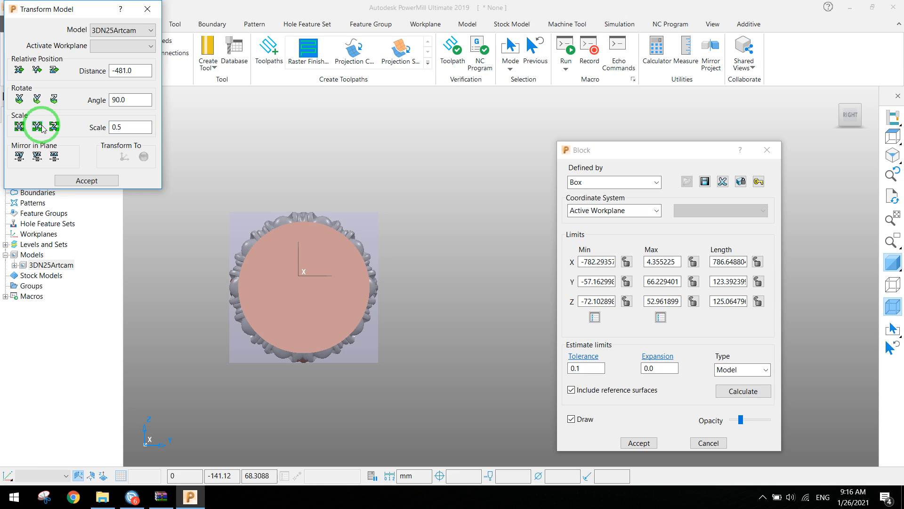
click(53, 126)
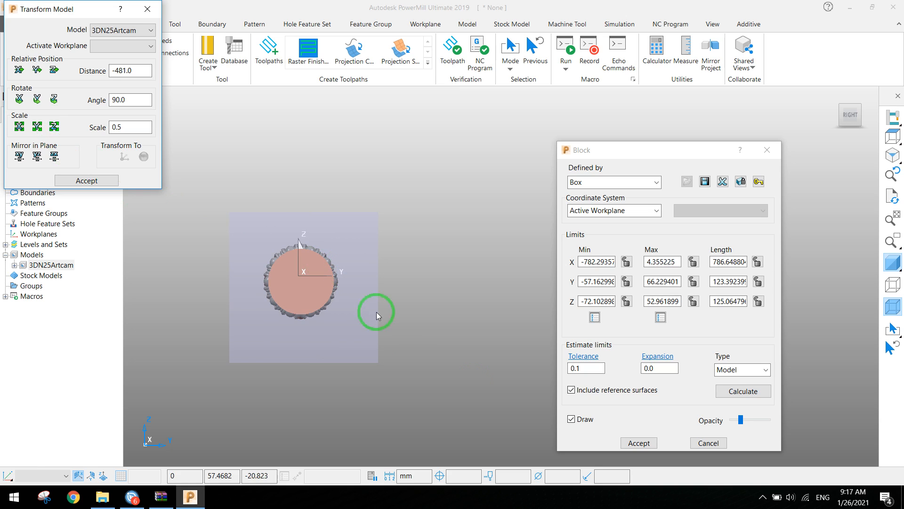
click(748, 391)
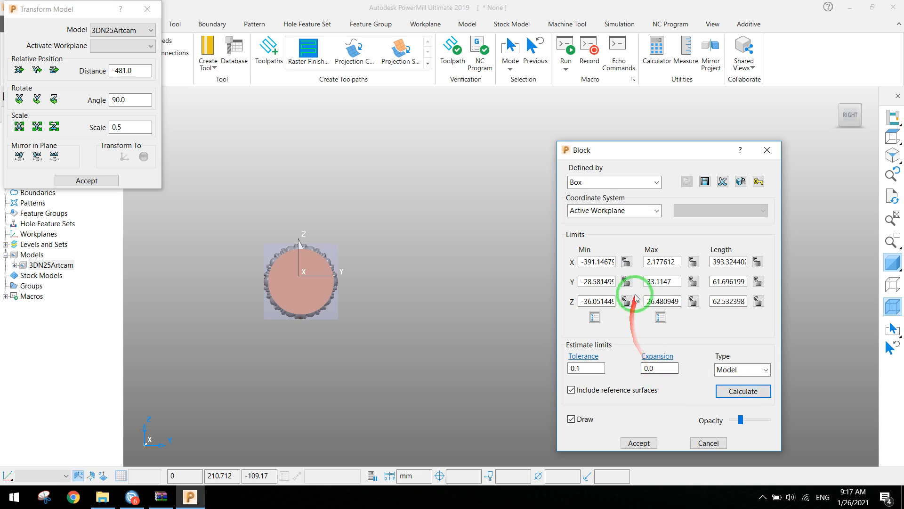
Scale the model by 0.9 along Y and Z only, and recalculate the block limits.
scroll(290, 271, up, 5)
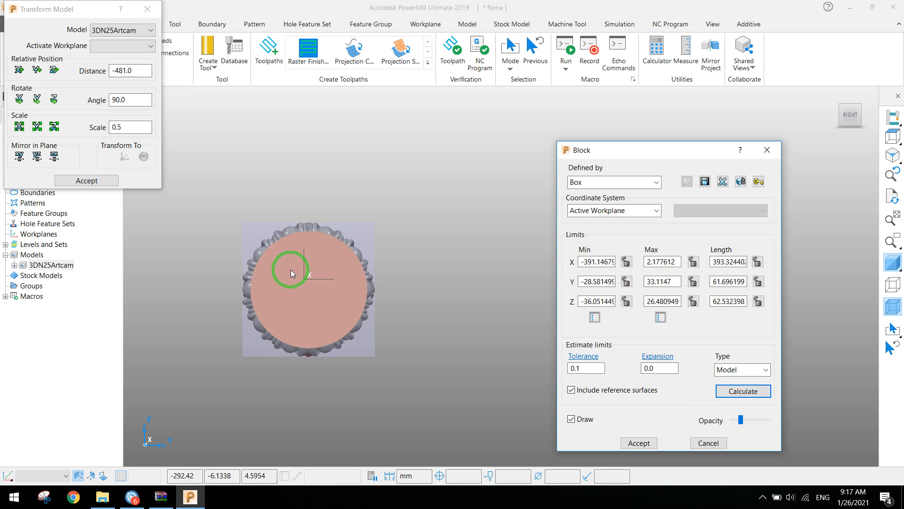
drag(117, 128, 123, 132)
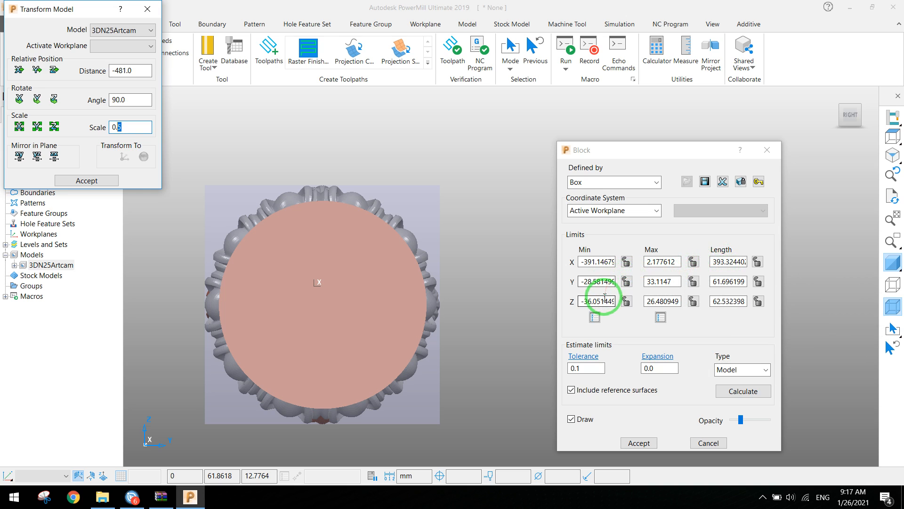
drag(125, 126, 101, 128)
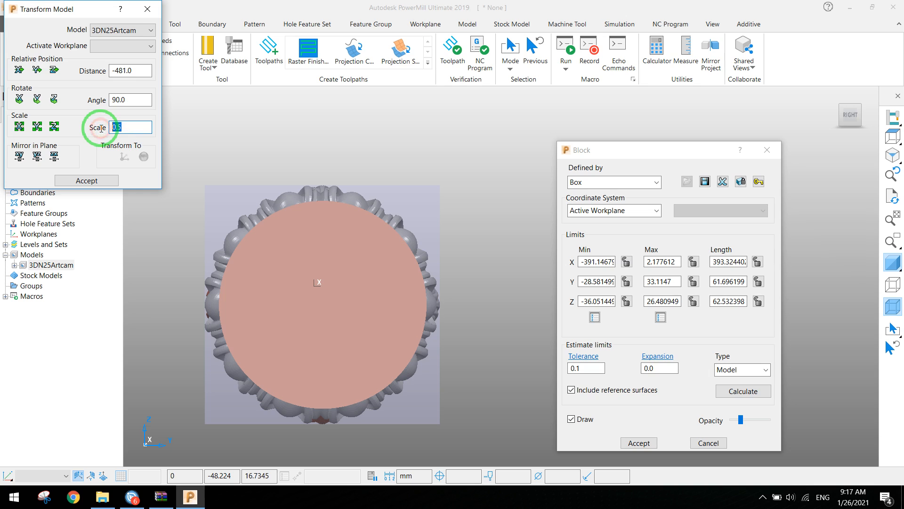
text(.9)
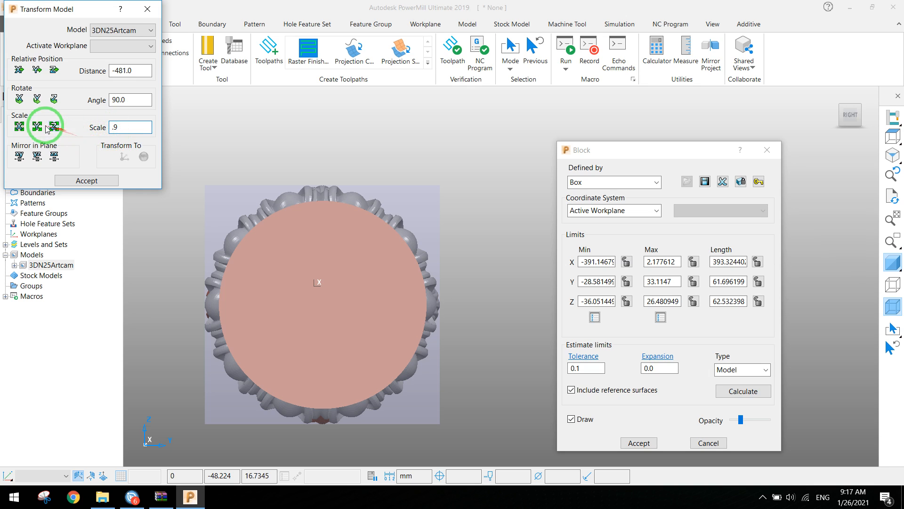
click(40, 128)
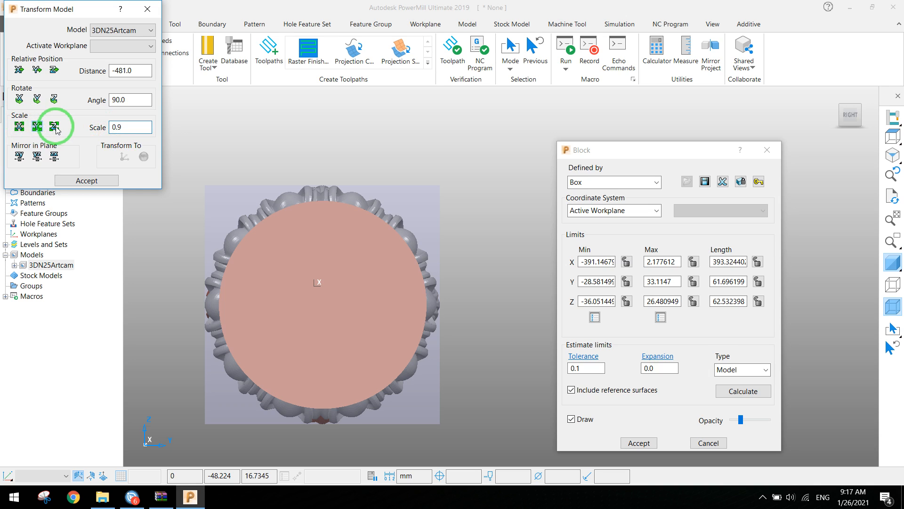
click(55, 127)
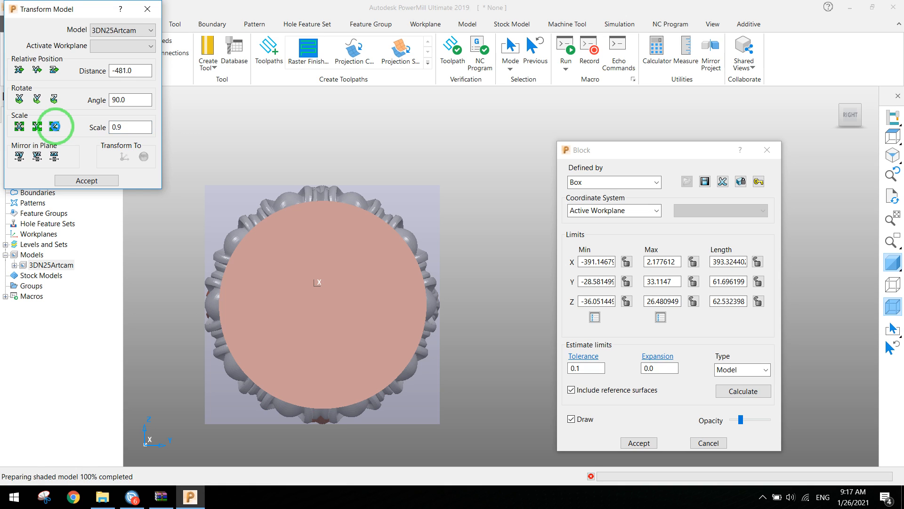
click(55, 126)
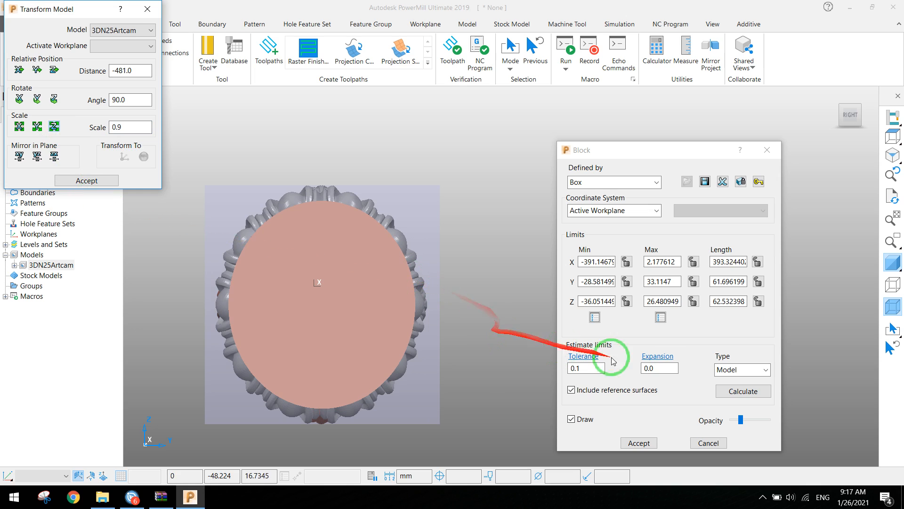
click(744, 392)
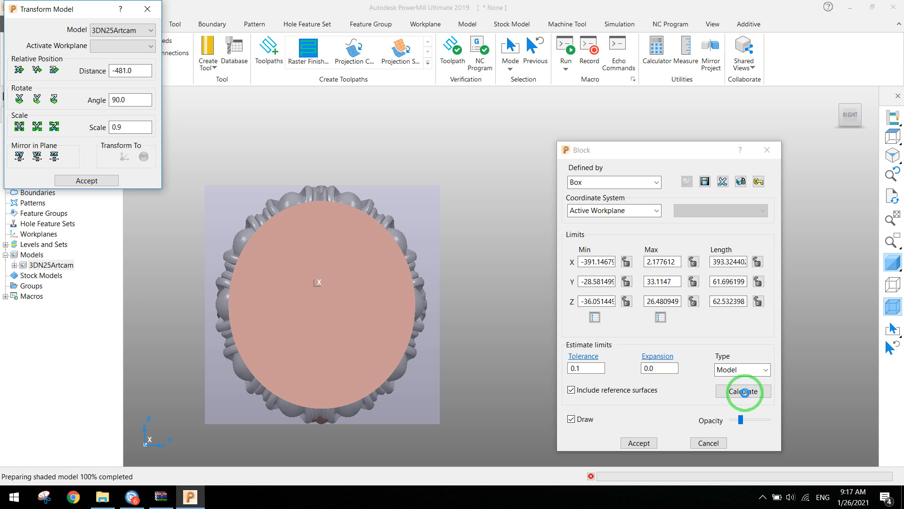
click(743, 391)
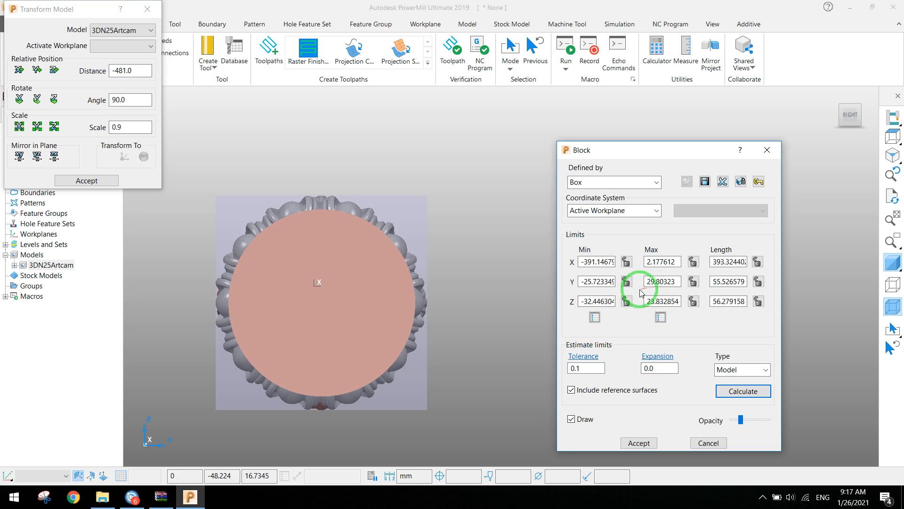
Move the model 2 mm along both Y and Z, and recalculate the block to fit its position.
click(91, 70)
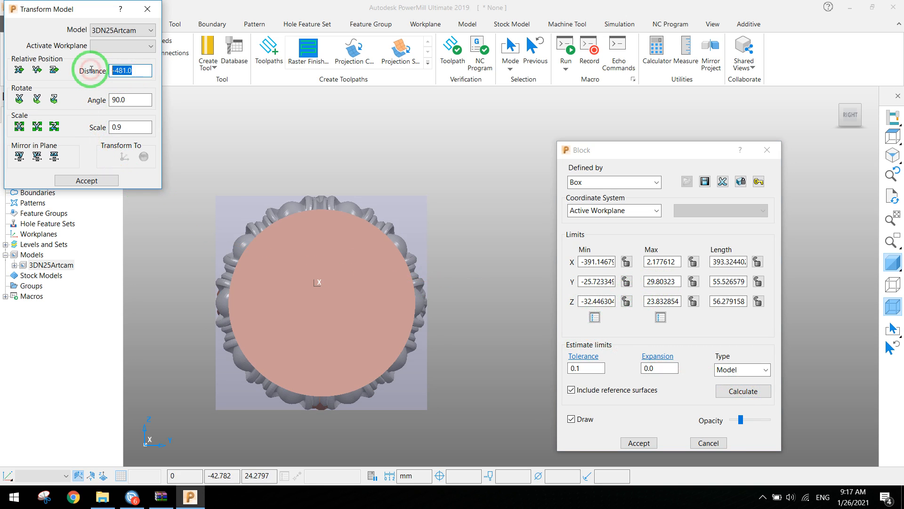
text(1)
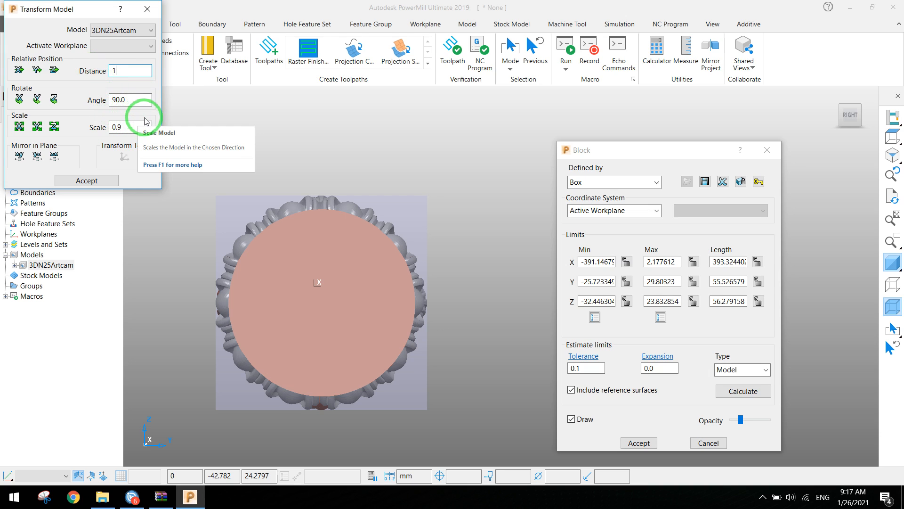
click(103, 71)
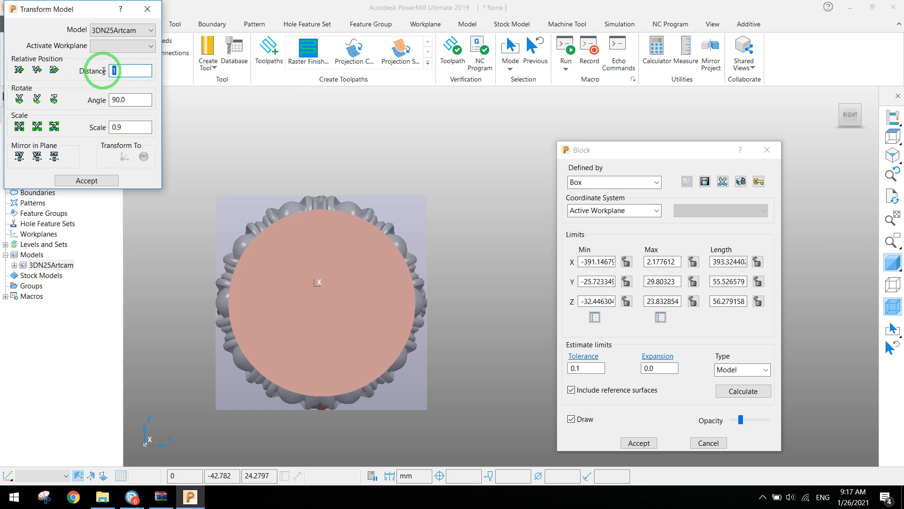
text(2)
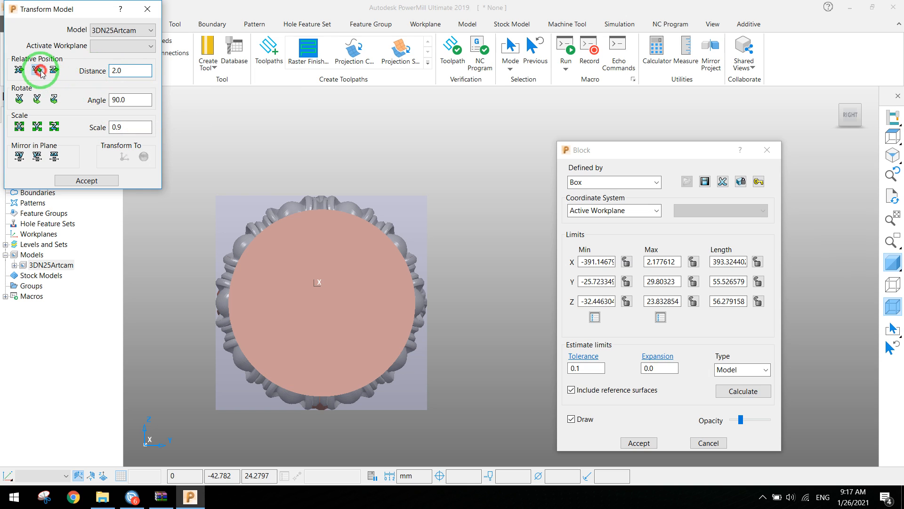
click(40, 70)
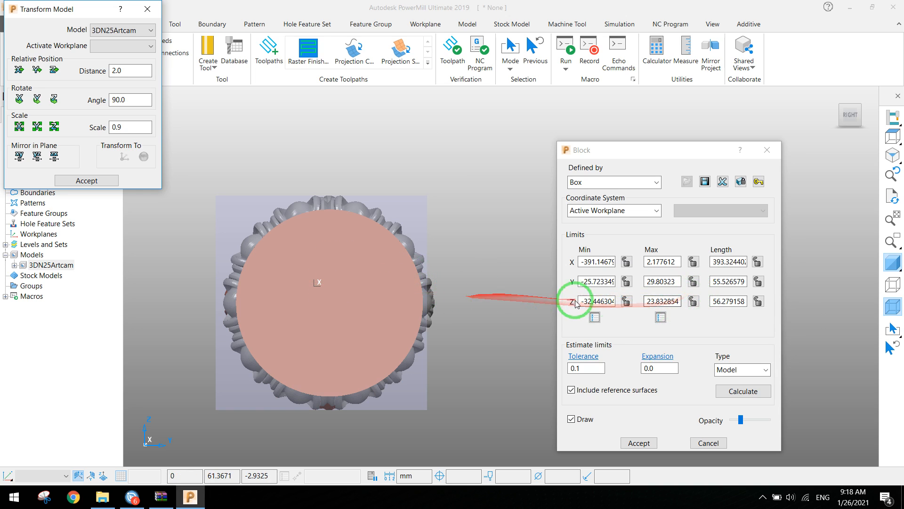
click(54, 71)
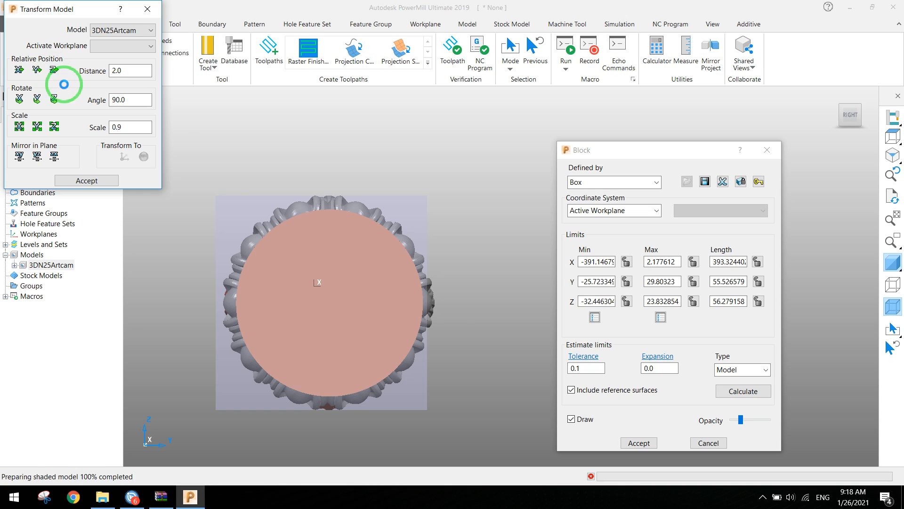
click(748, 390)
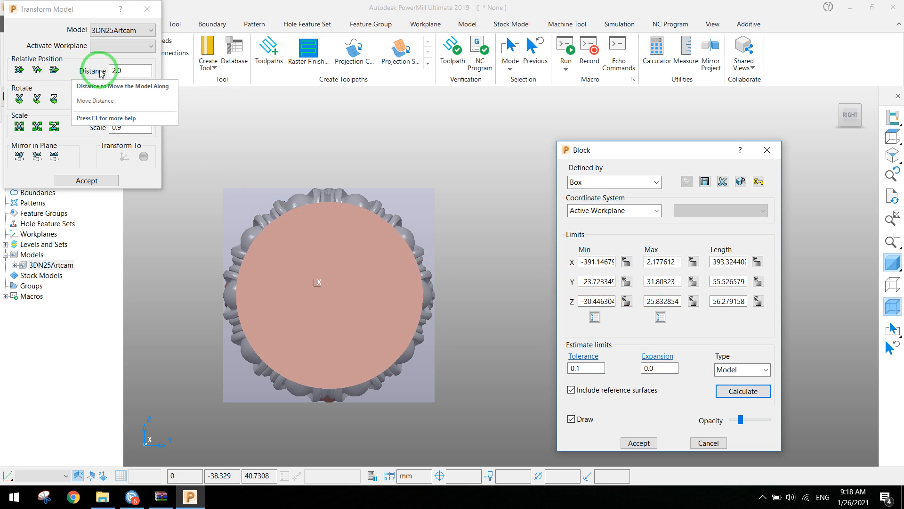
Move the model 2.5 mm along Z and -4 mm along Y to centre it on the X axis.
click(119, 71)
drag(118, 71, 151, 129)
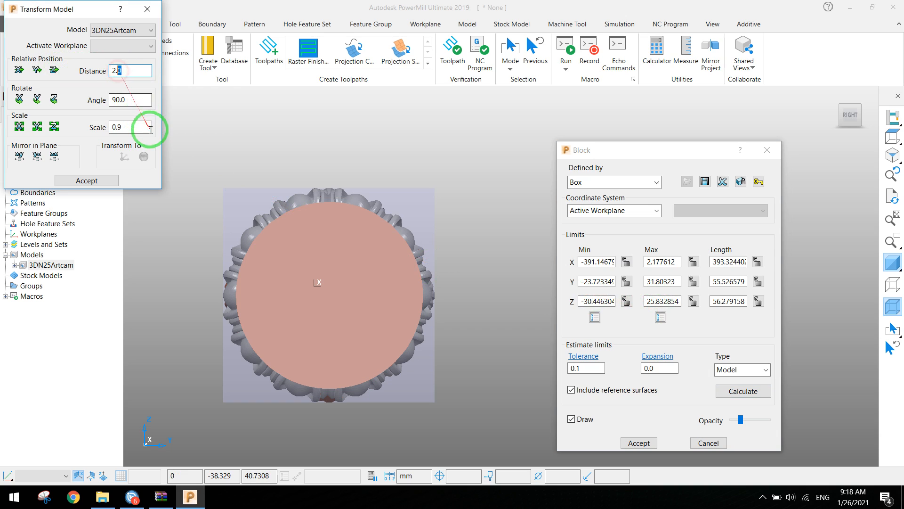
text(5)
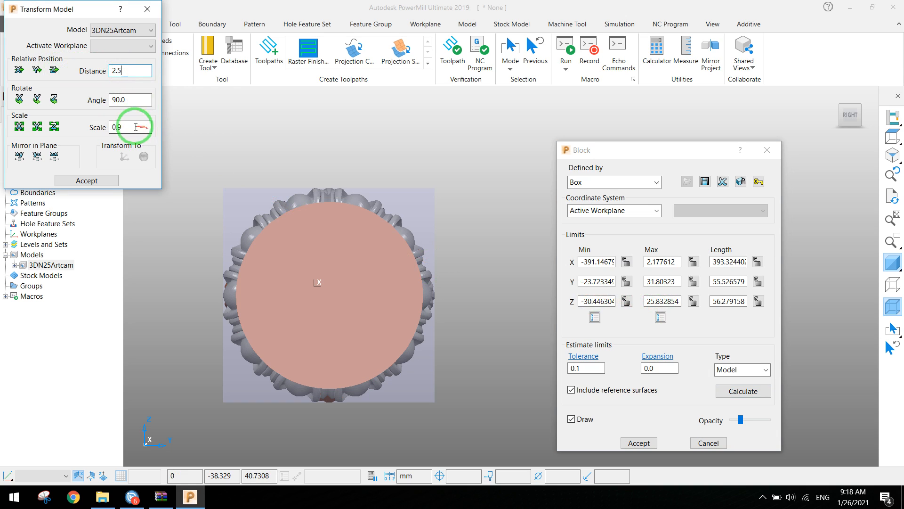
click(54, 70)
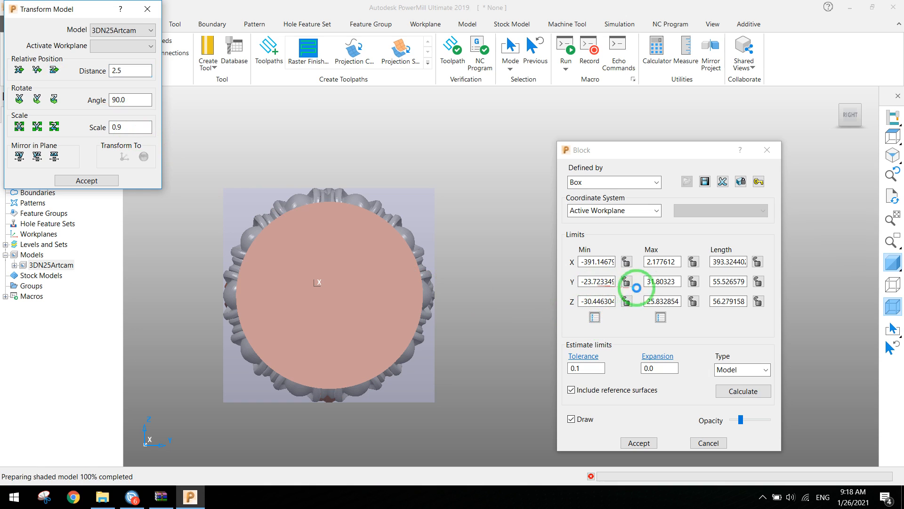
drag(128, 70, 87, 67)
text(-)
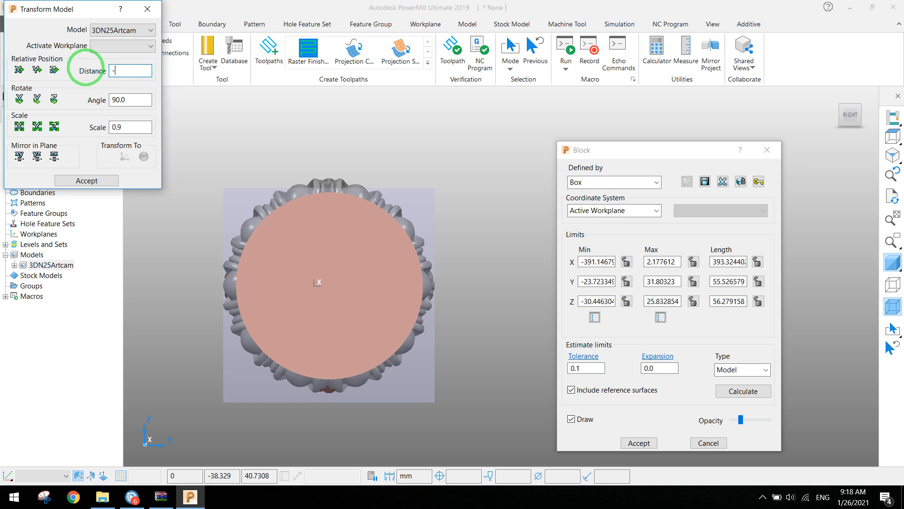
click(37, 69)
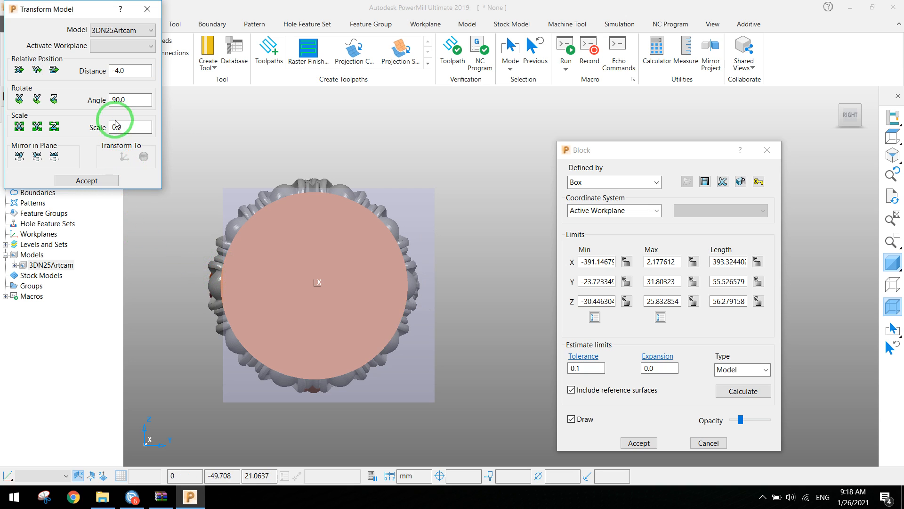
Scale the model by 0.9 along Y and Z again, and recalculate the block limits.
click(38, 127)
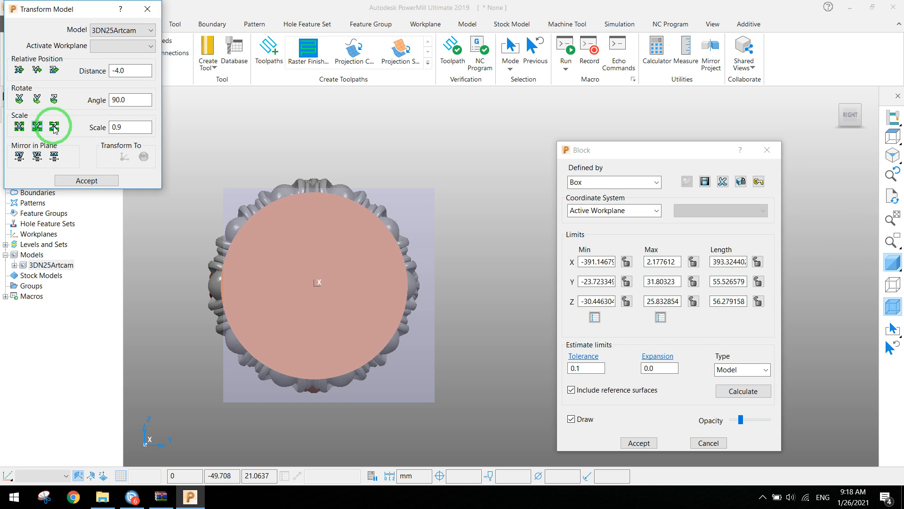
click(54, 128)
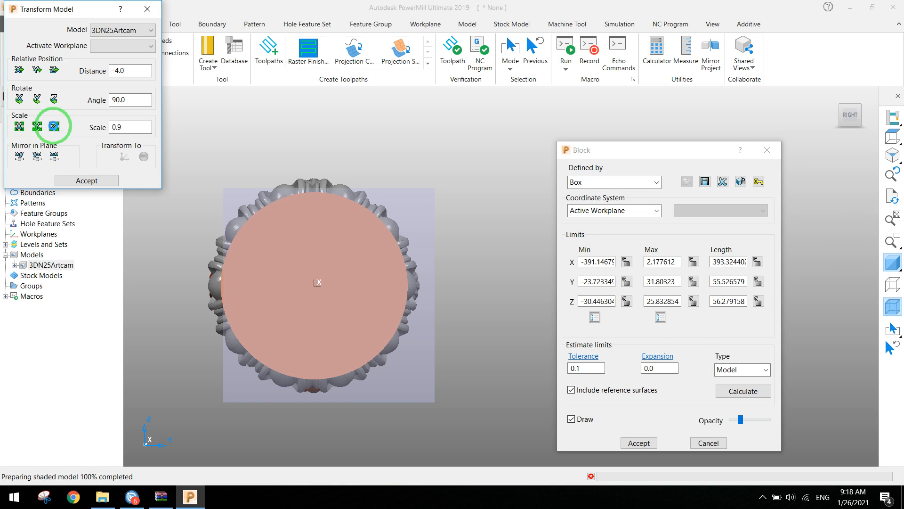
click(54, 128)
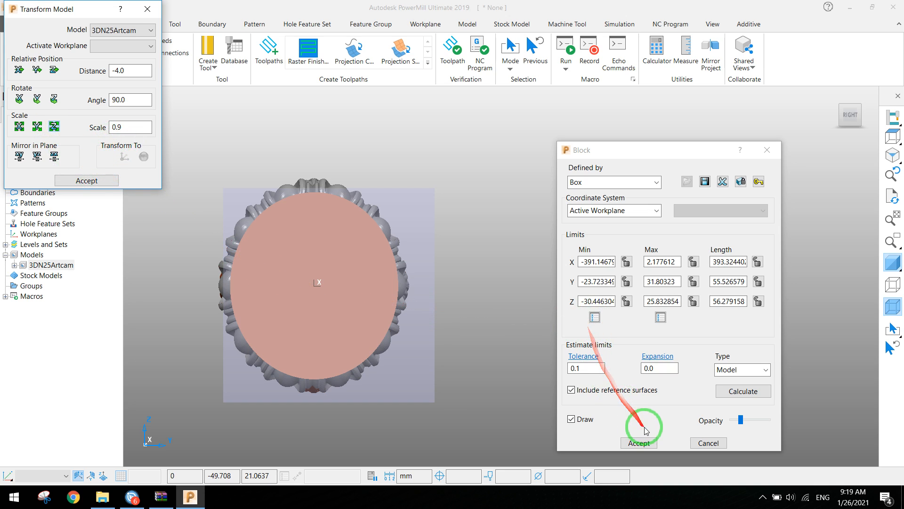
click(750, 392)
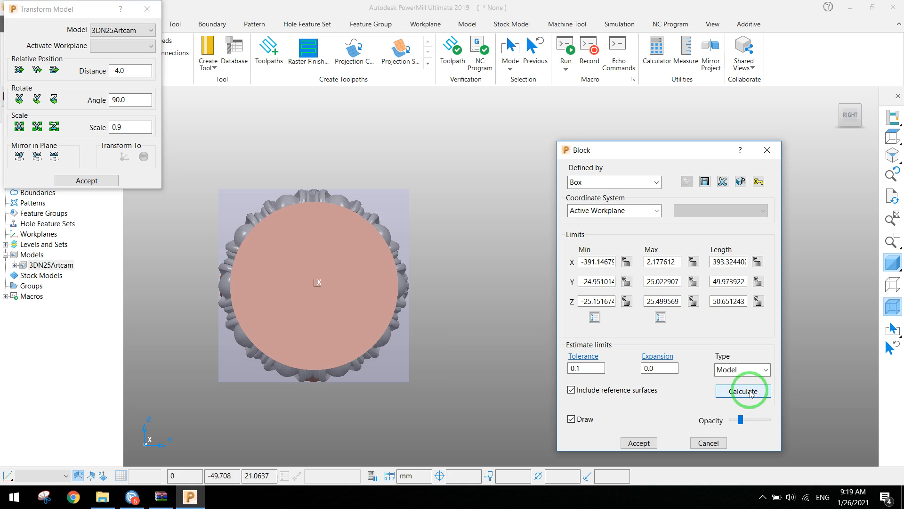
click(650, 301)
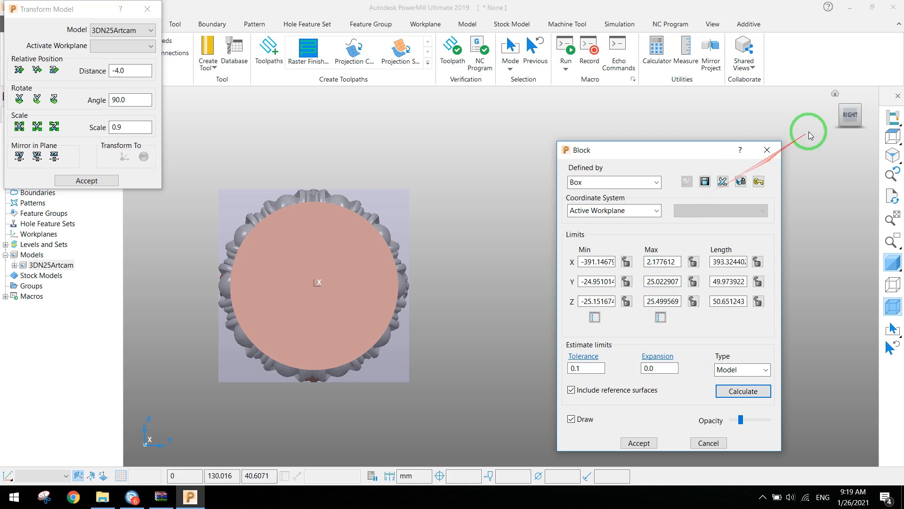
Move the model 391 mm along X, and close the block and transform settings.
mouse_move(853, 103)
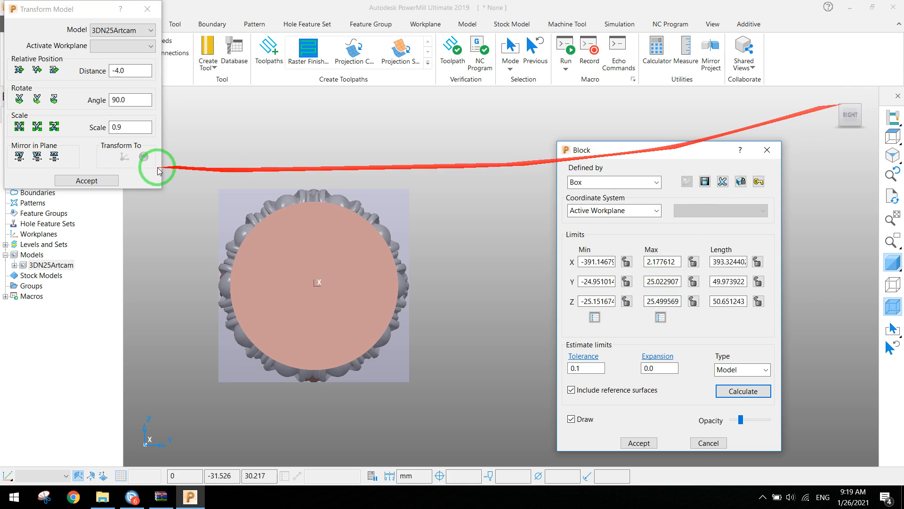
drag(124, 71, 106, 70)
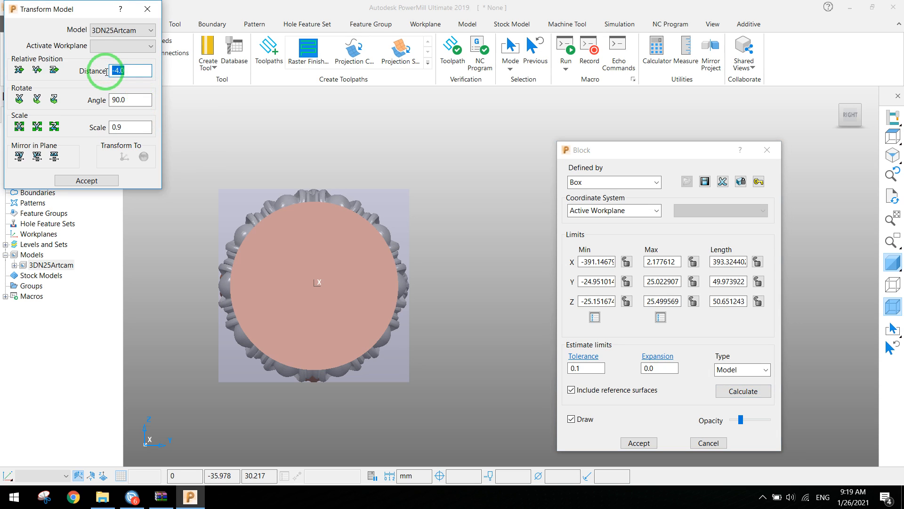
text(391)
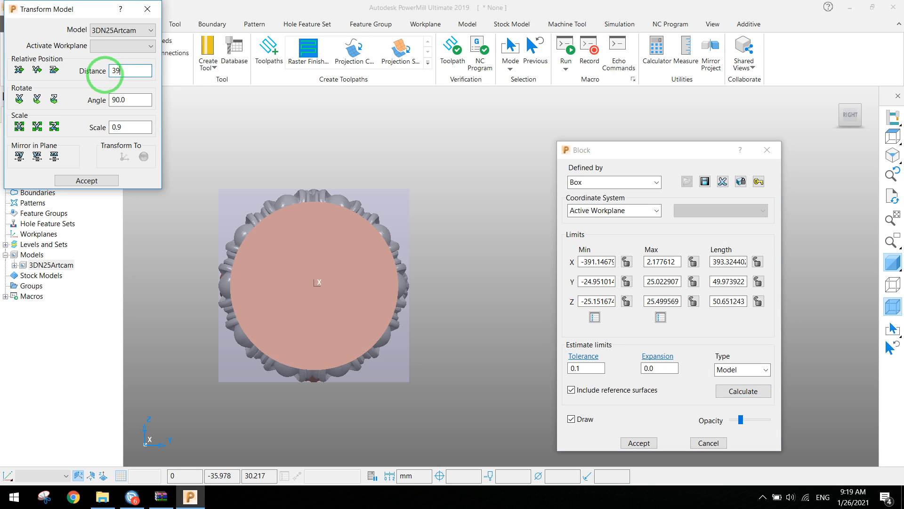
click(19, 71)
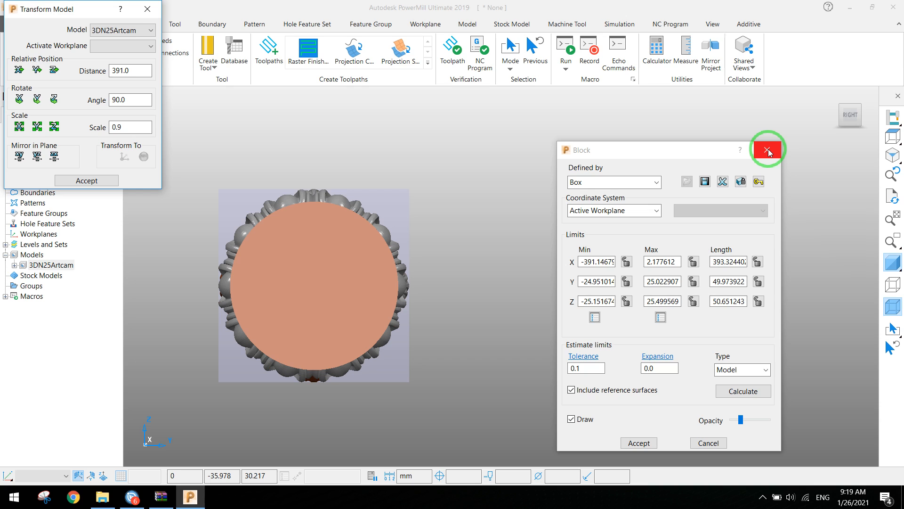
click(762, 497)
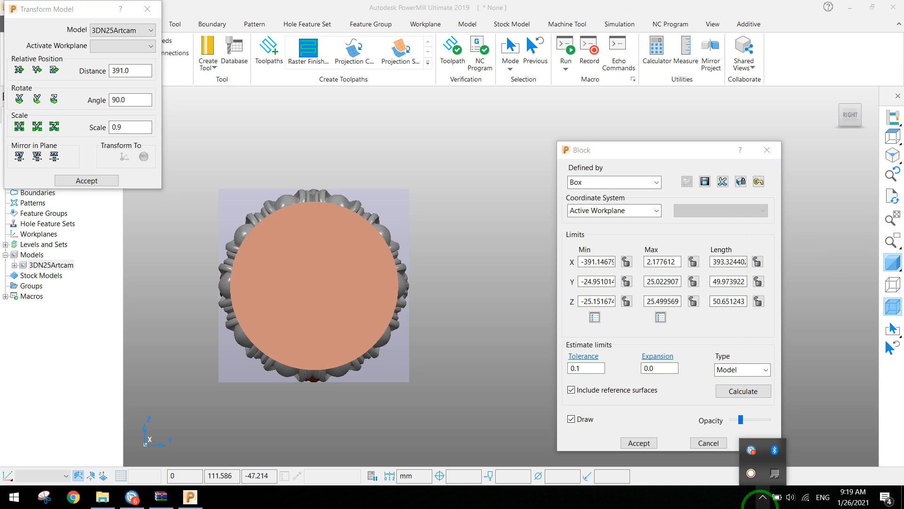
click(767, 150)
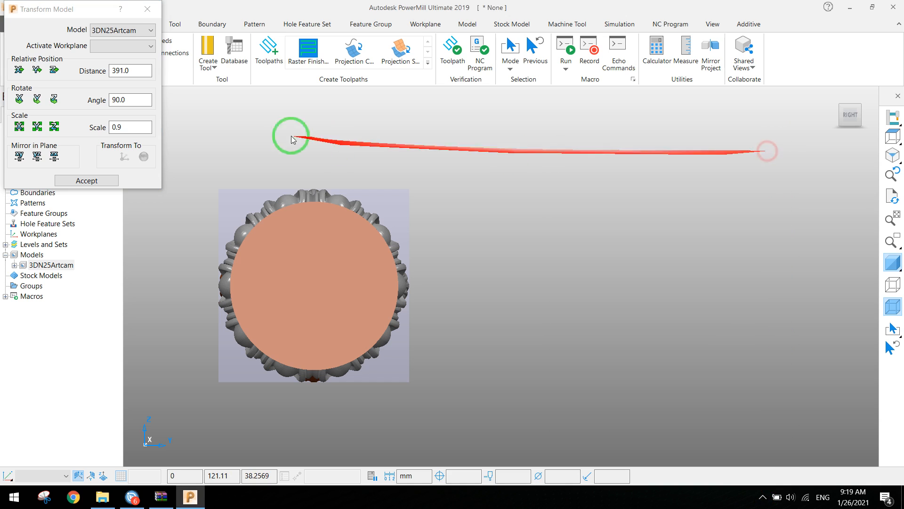
click(147, 9)
Show the column from the back, calculate a new box block around the moved model and accept it.
click(857, 121)
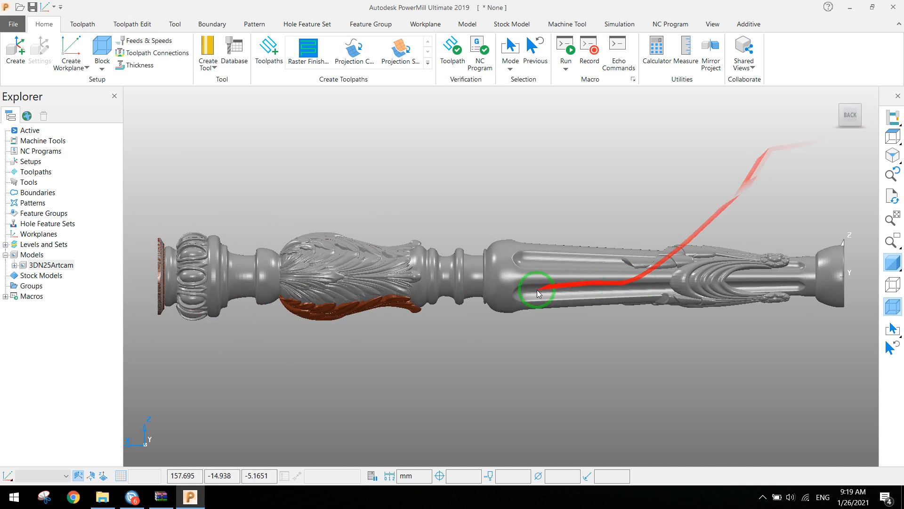
scroll(331, 301, down, 2)
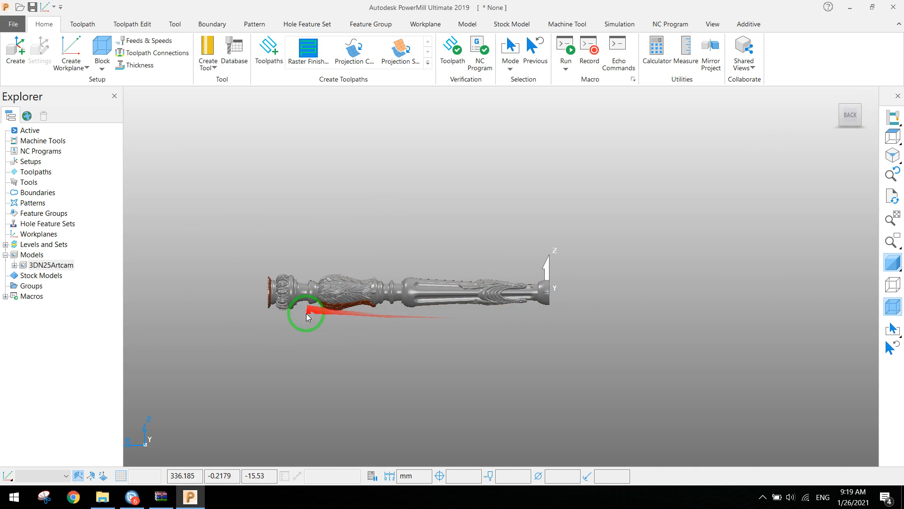
scroll(289, 316, up, 2)
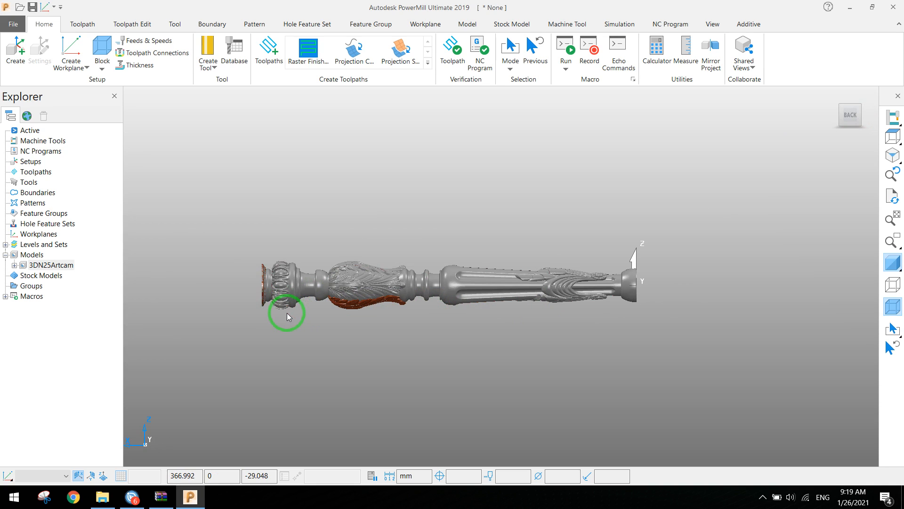
click(102, 48)
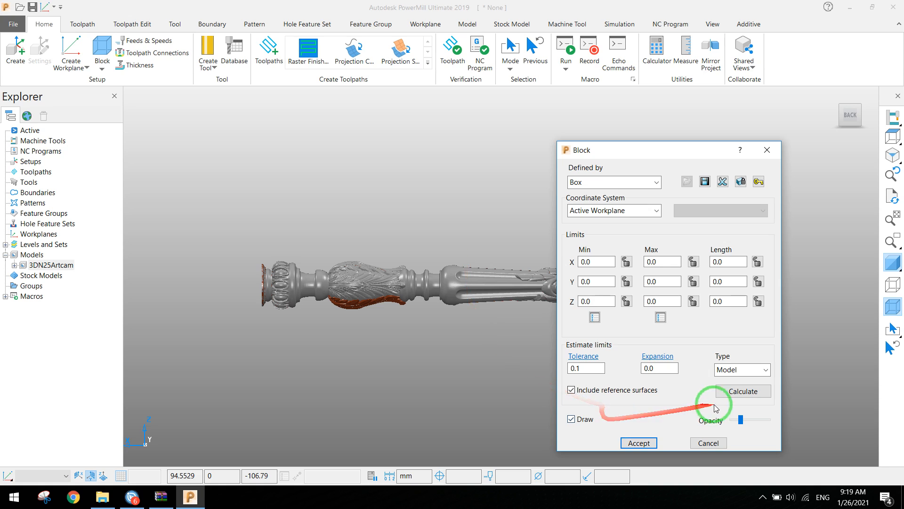
click(727, 392)
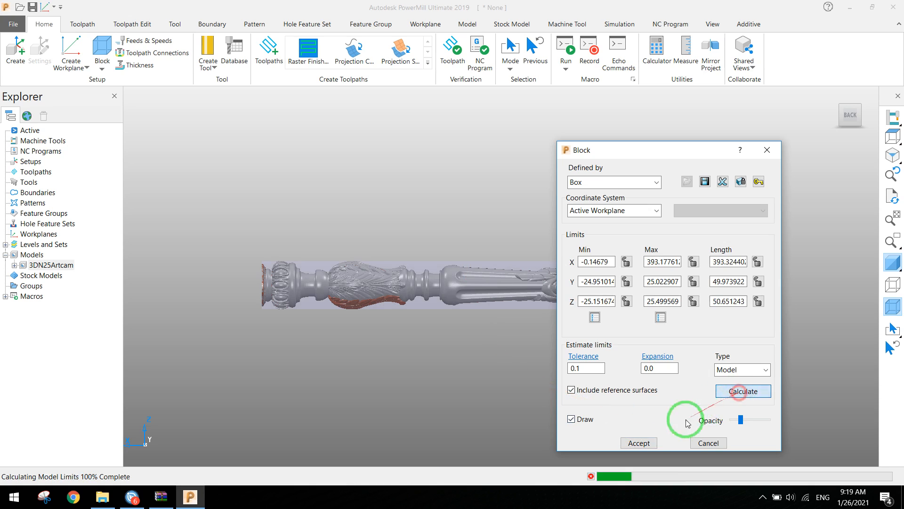
click(635, 443)
Scale the 3DN25Artcam model by 0.95 along X only.
click(51, 266)
right_click(54, 268)
mouse_move(115, 452)
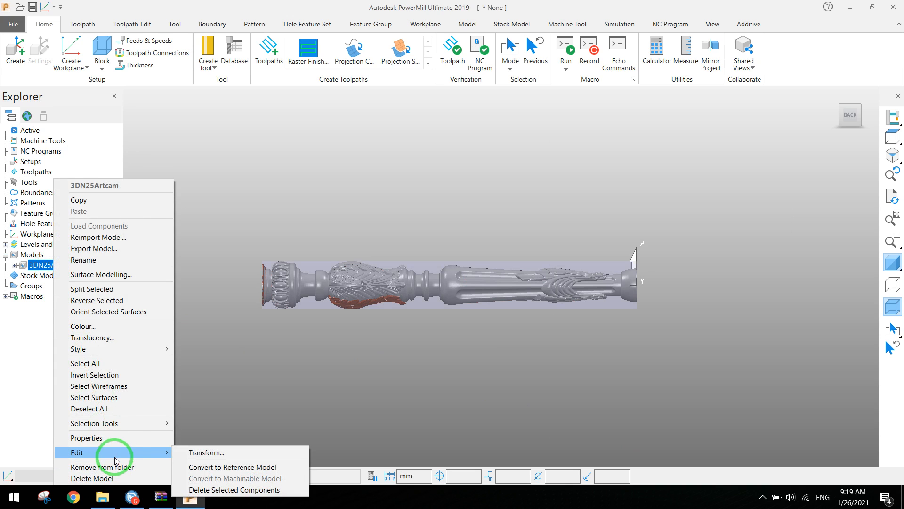
click(226, 452)
click(119, 126)
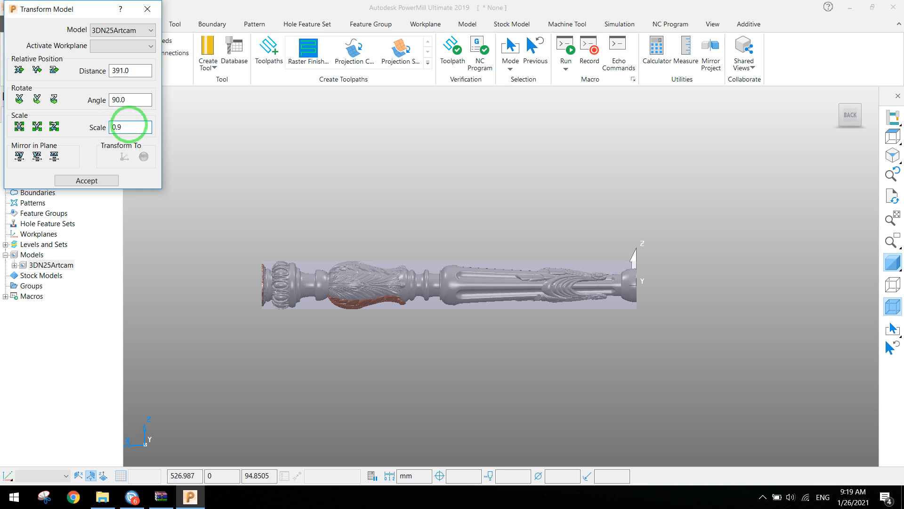
text(5)
click(19, 127)
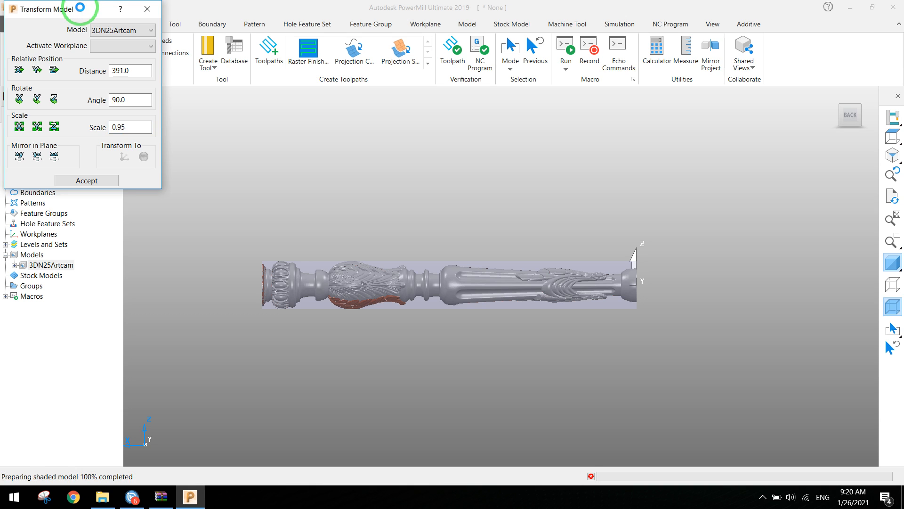
Recalculate and accept the block around the shortened column, check its lengths, and finish the model transformation.
drag(82, 11, 76, 216)
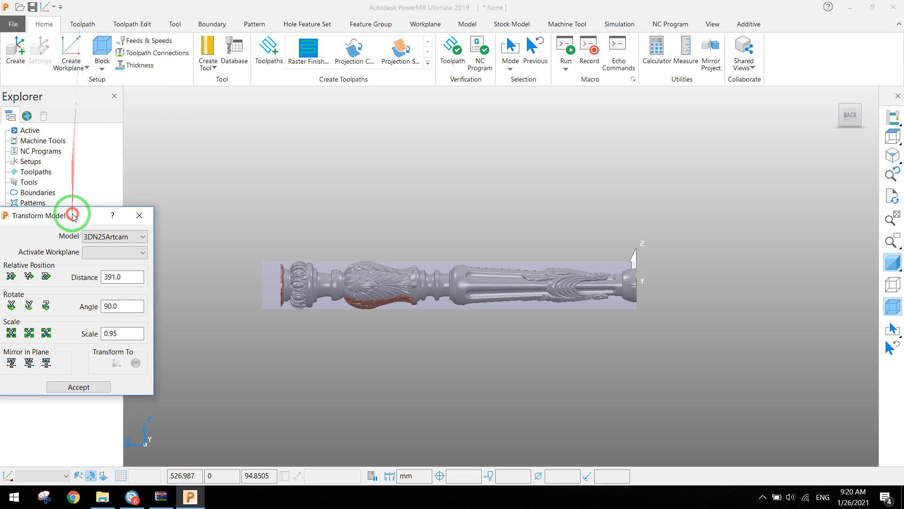
click(100, 47)
click(743, 390)
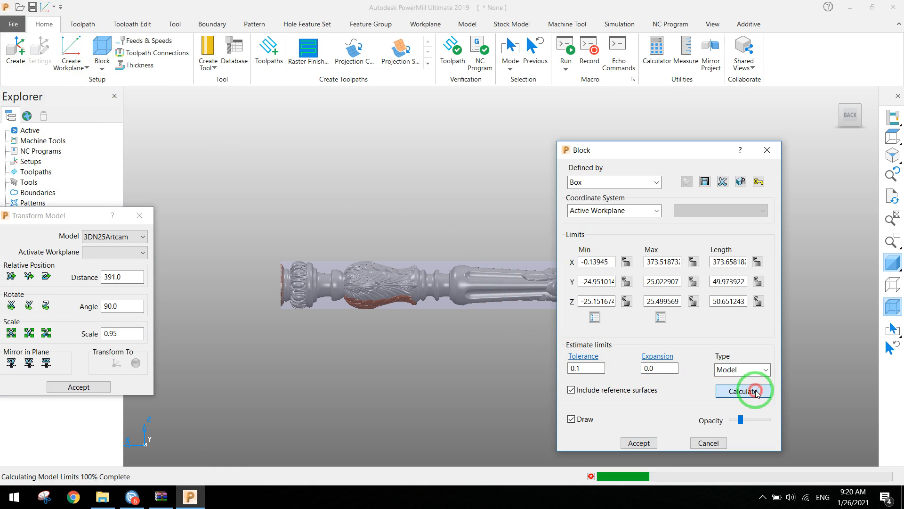
click(639, 442)
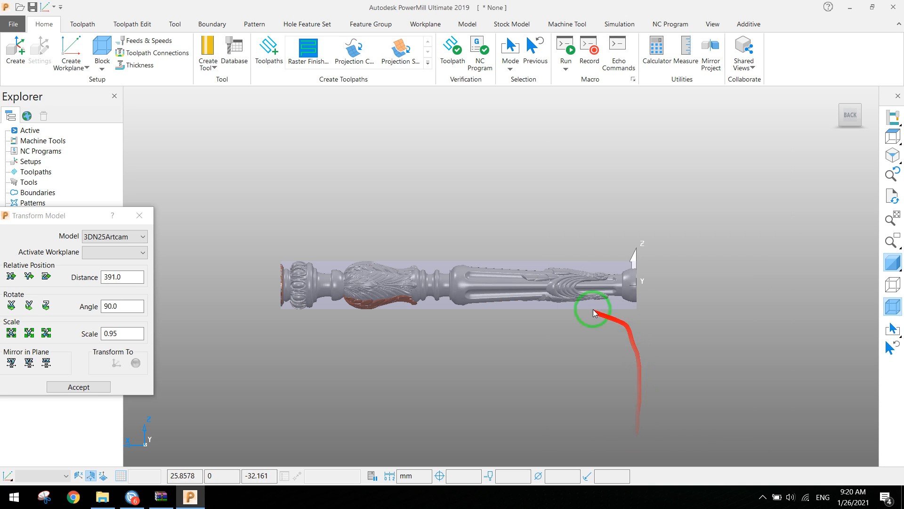
click(101, 46)
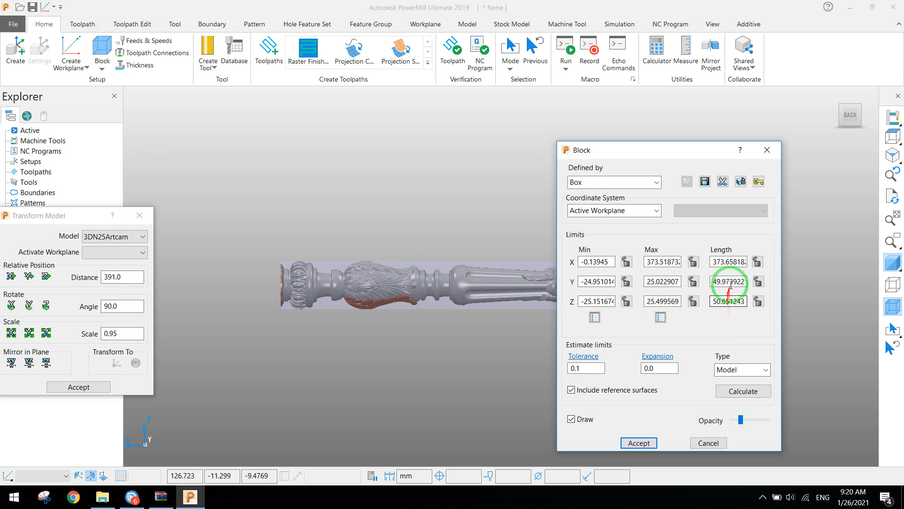
click(766, 150)
click(139, 215)
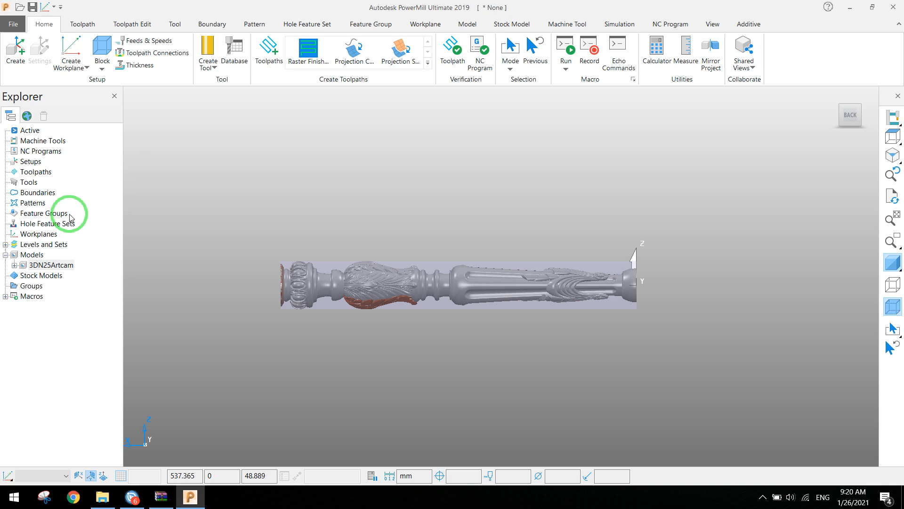
Create one workplane at the column's end near the origin and another at the centre of the opposite end.
click(69, 47)
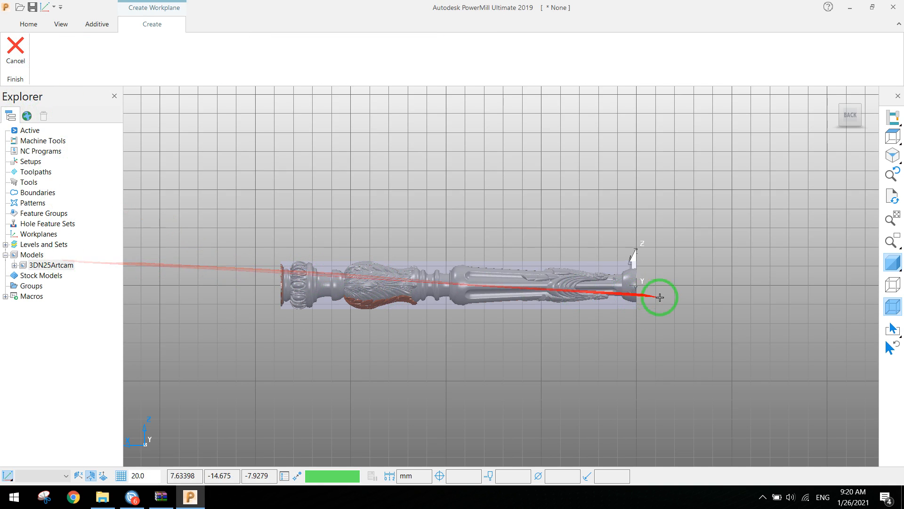
click(639, 286)
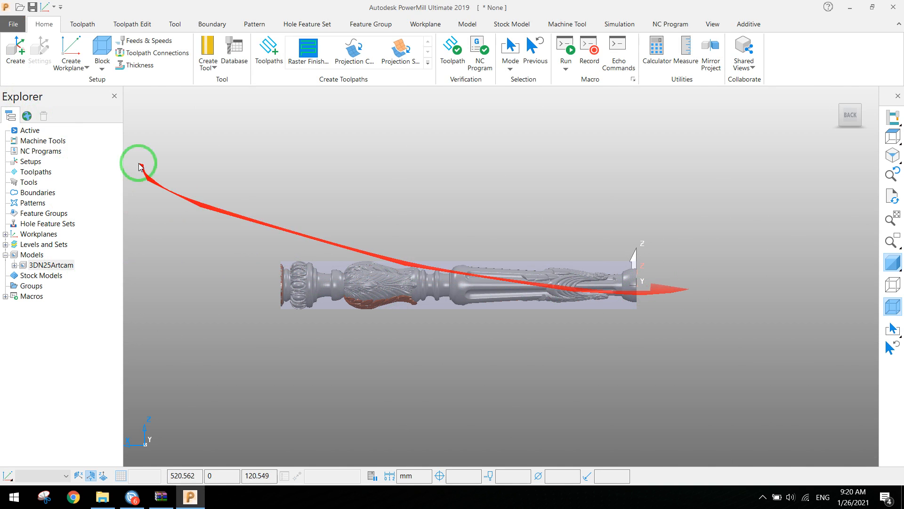
click(72, 56)
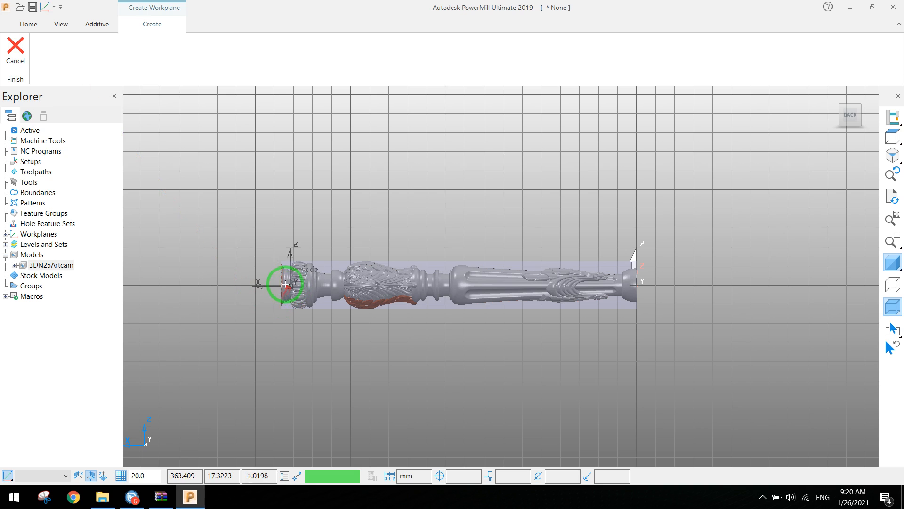
click(281, 285)
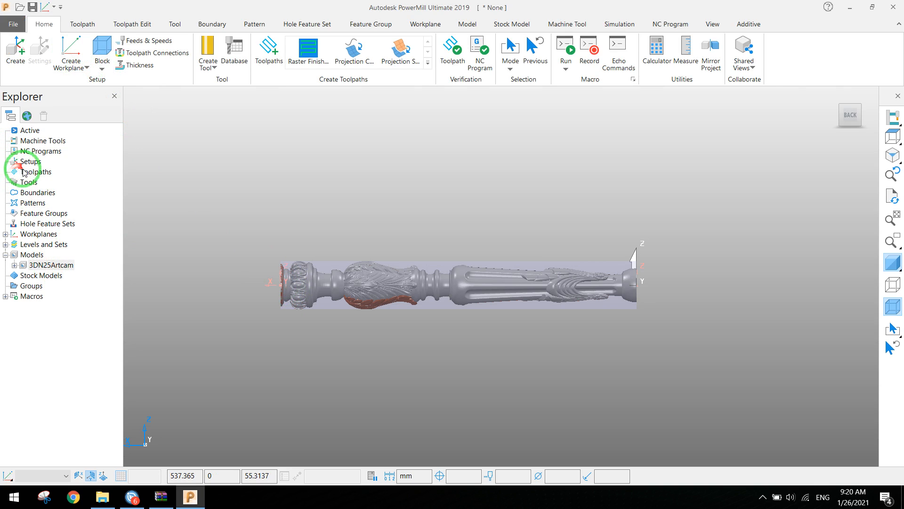
Twist workplane 2 by 90 degrees around its Y axis and accept the workplane changes.
double_click(21, 234)
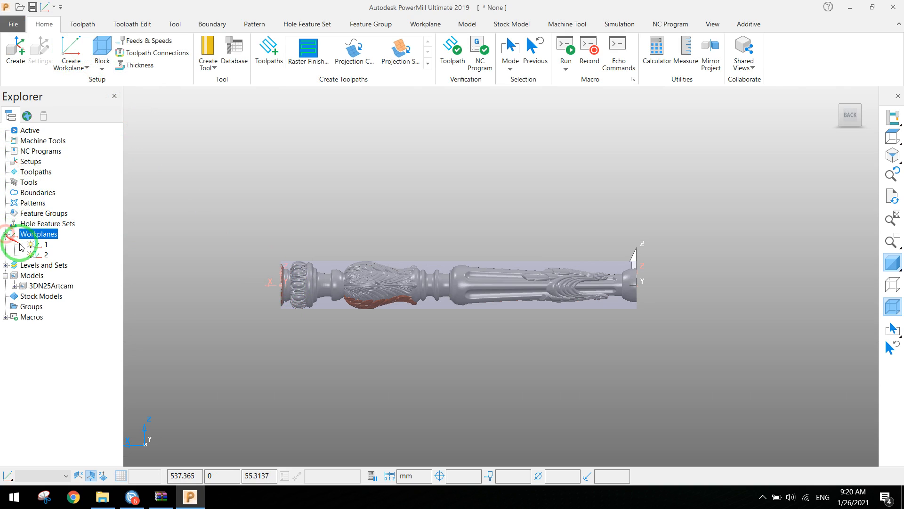
right_click(39, 258)
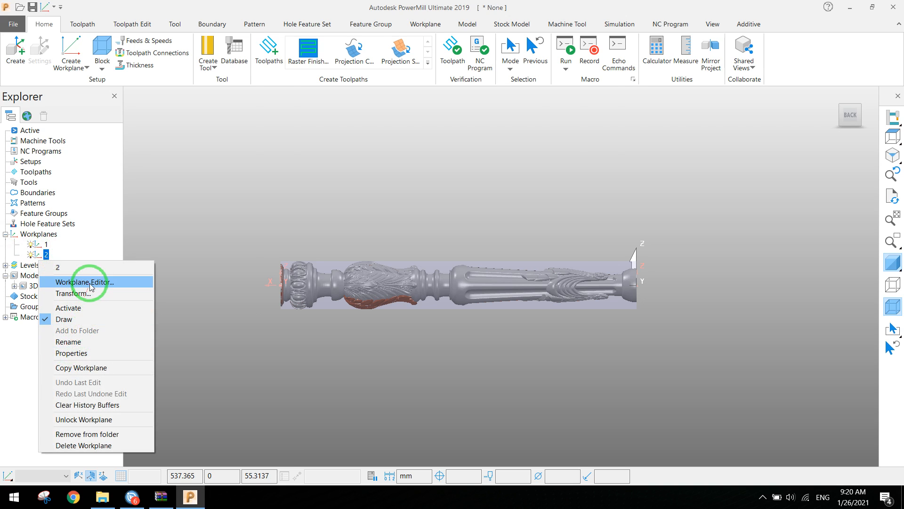
click(90, 284)
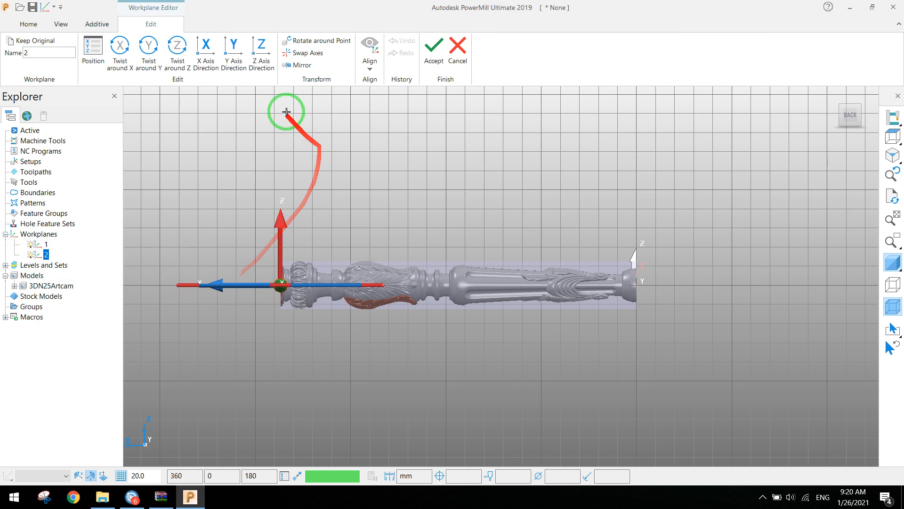
click(148, 46)
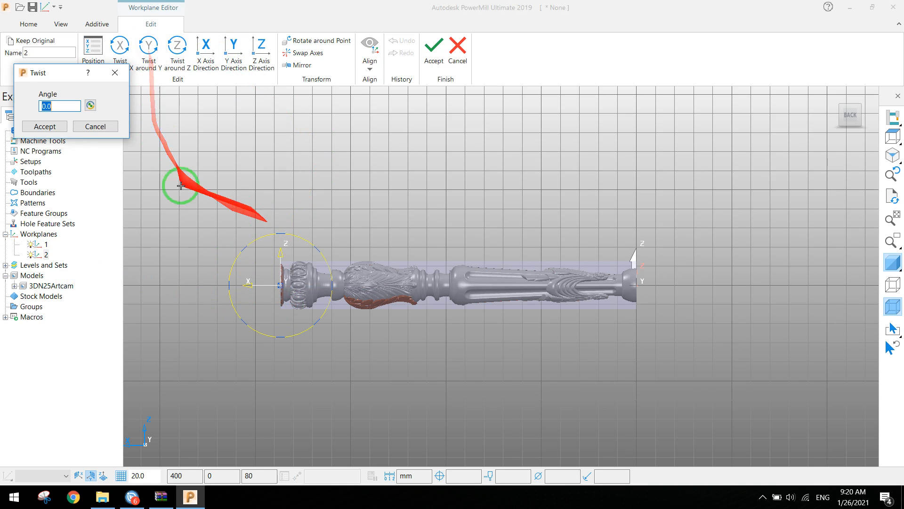
text(90)
click(45, 127)
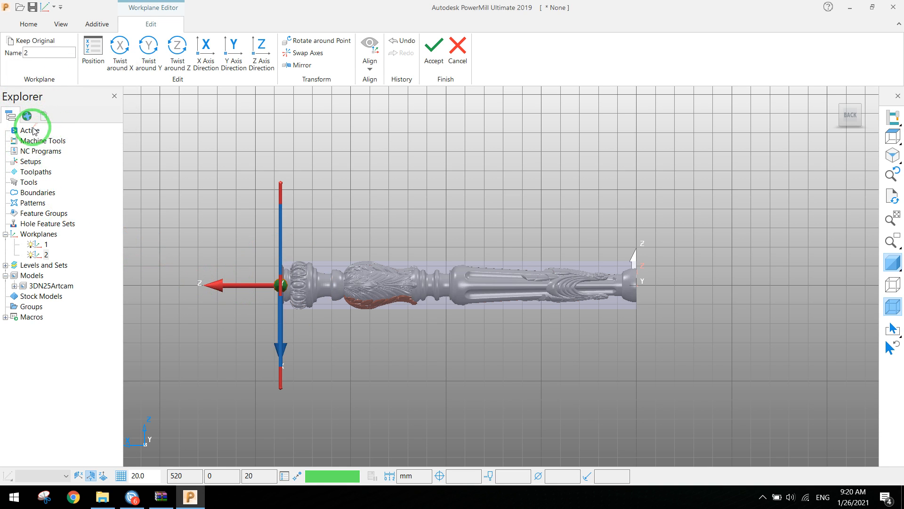
click(33, 162)
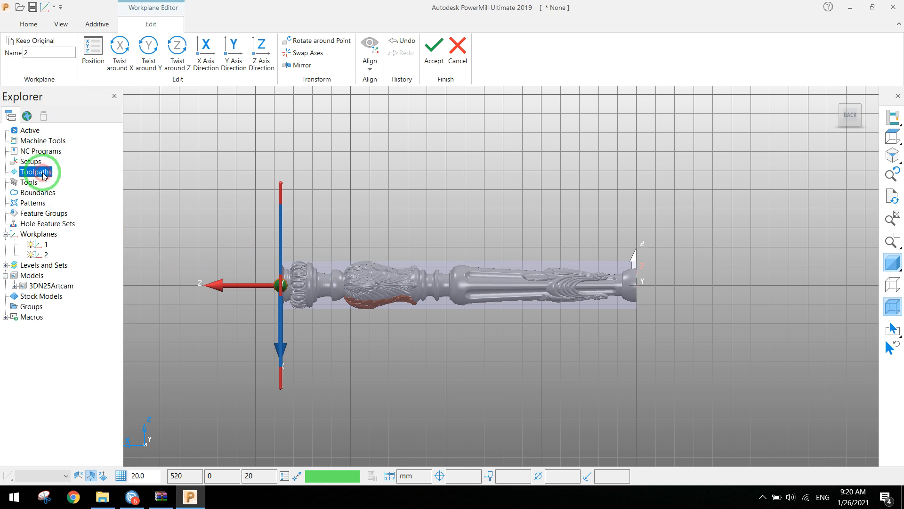
right_click(34, 204)
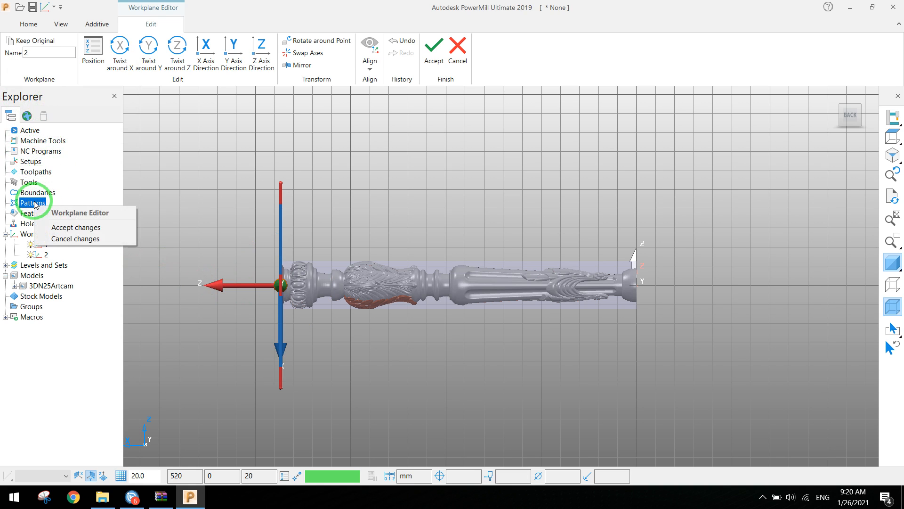
click(64, 226)
Create a pattern with a curve along the column's axis, from the workplane at the origin to the opposite end, and accept it.
right_click(38, 203)
click(61, 226)
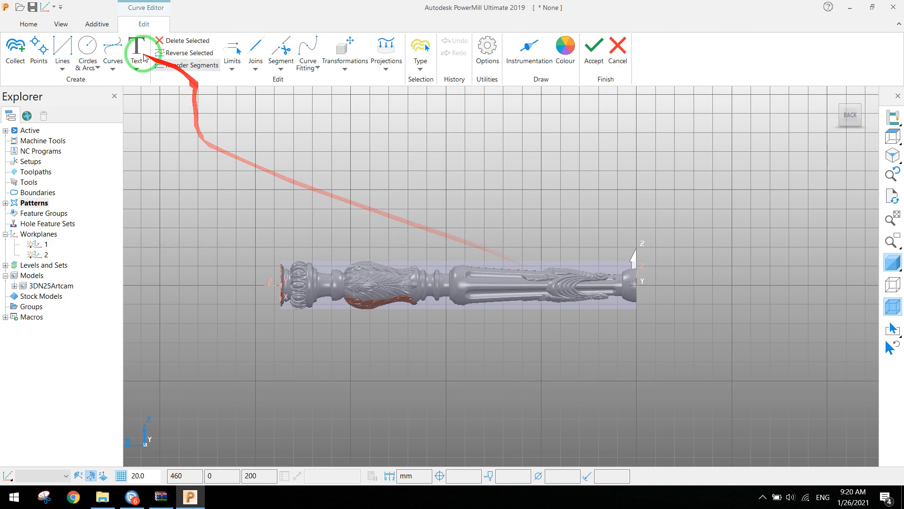
click(113, 49)
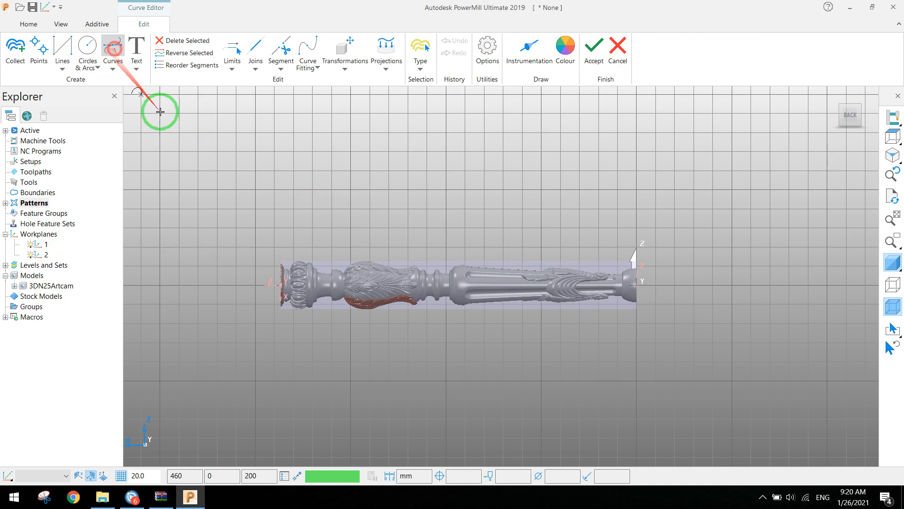
click(632, 285)
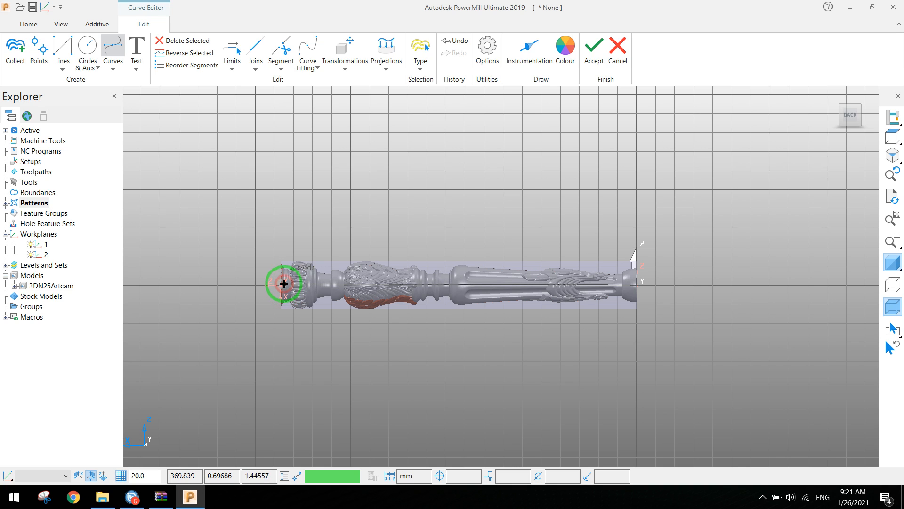
right_click(284, 284)
click(308, 156)
click(594, 47)
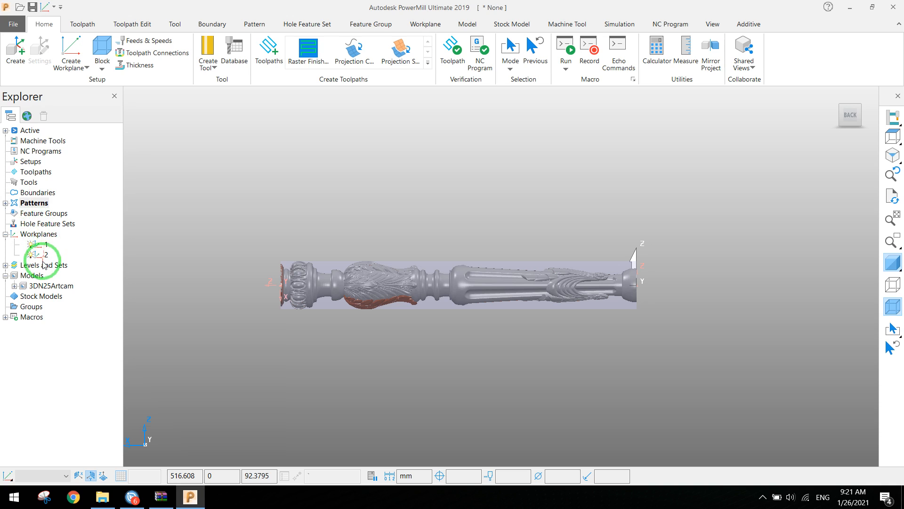
Start a Curve Projection Finishing toolpath and create a tapered spherical tool for it.
click(87, 24)
click(44, 23)
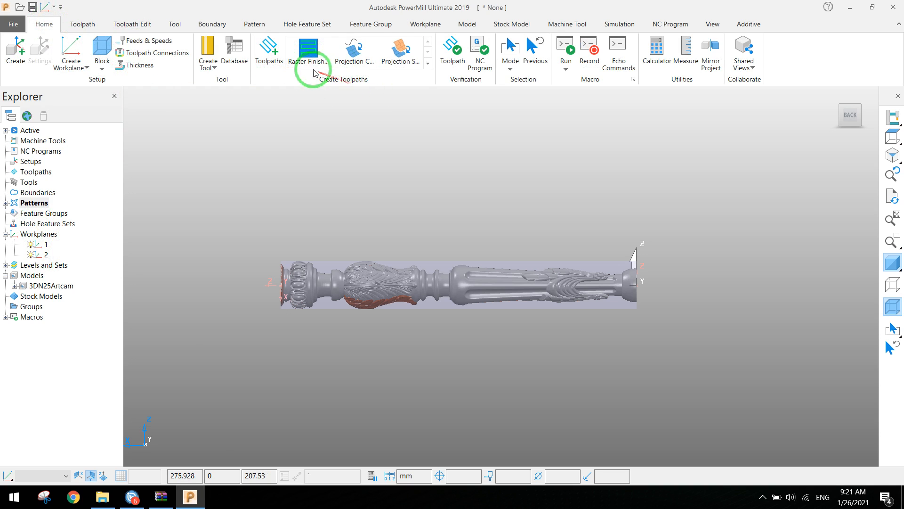
click(427, 66)
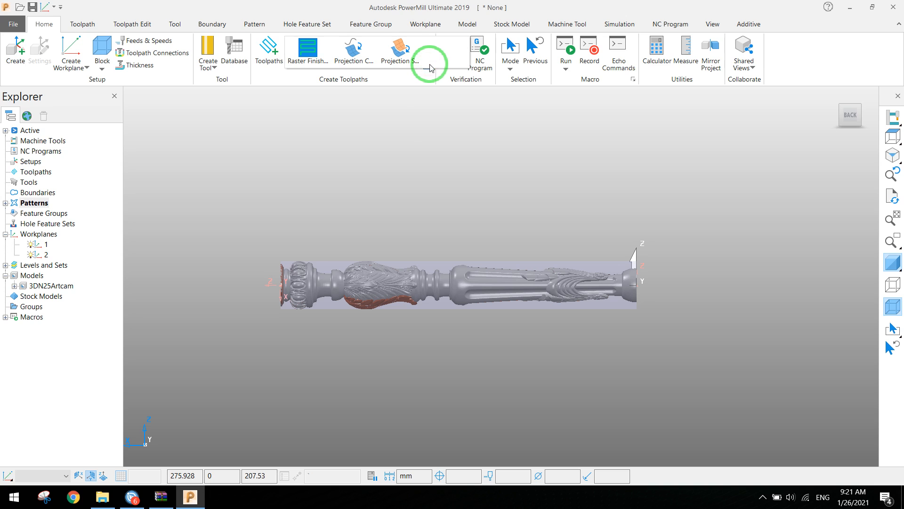
click(356, 58)
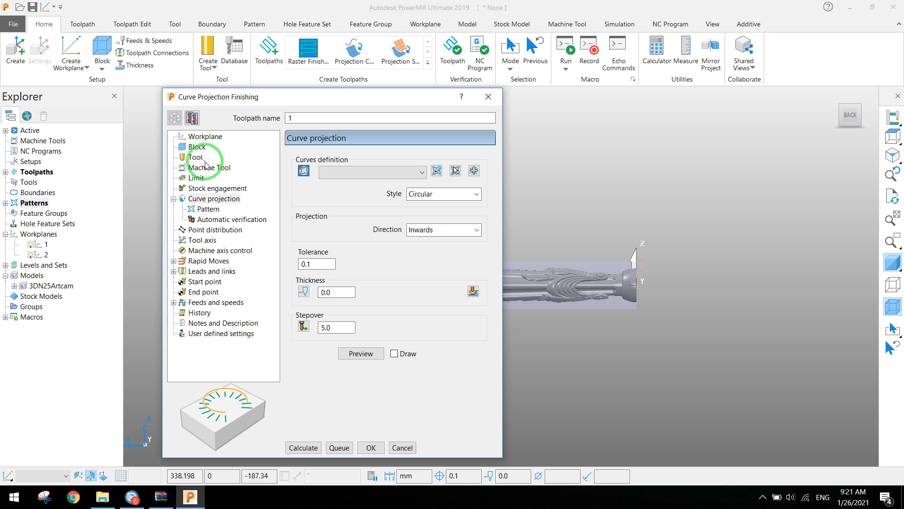
click(205, 159)
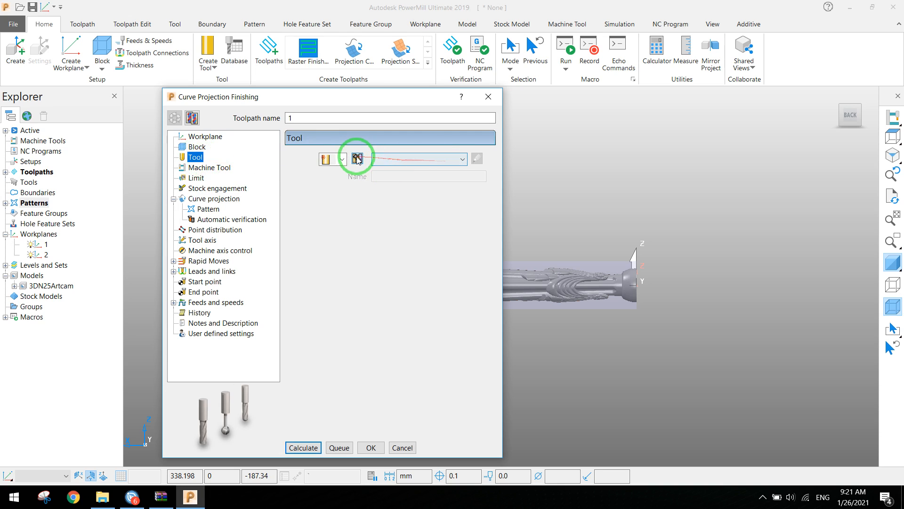
click(342, 159)
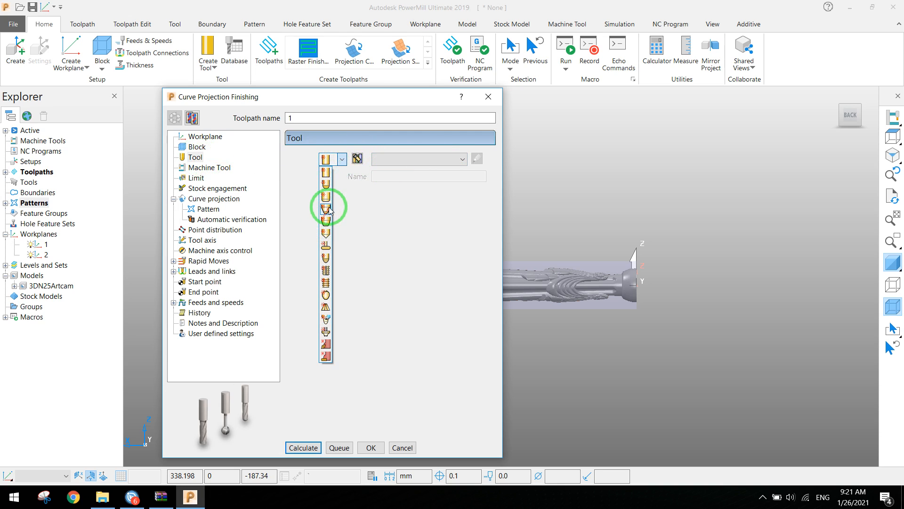
click(328, 210)
Set the tapered spherical tool's diameter to 12, taper angle to 3.6 and tip radius to 1.5.
drag(400, 306, 370, 311)
text(12)
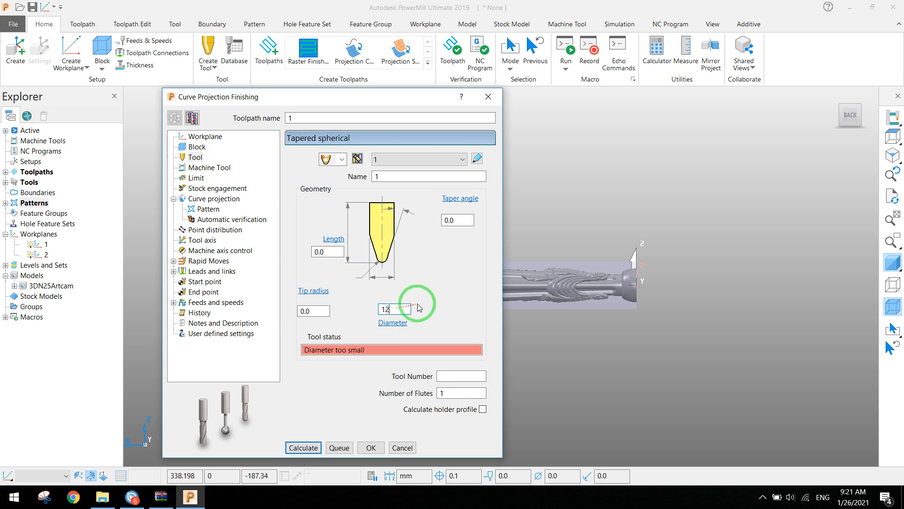
drag(468, 220, 443, 222)
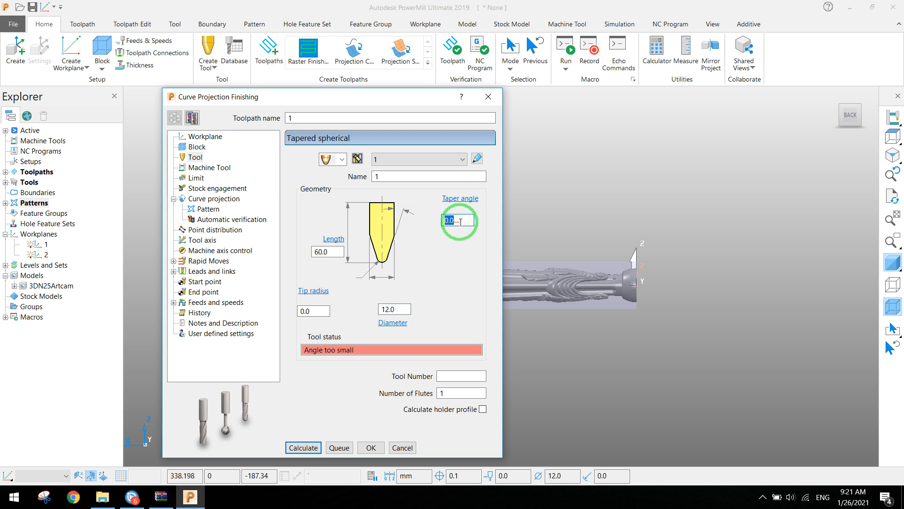
text(3.6)
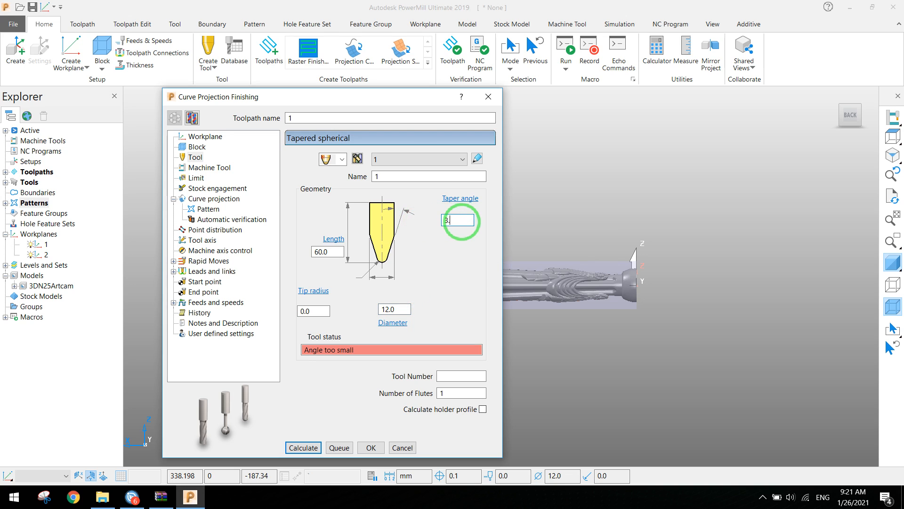
click(319, 312)
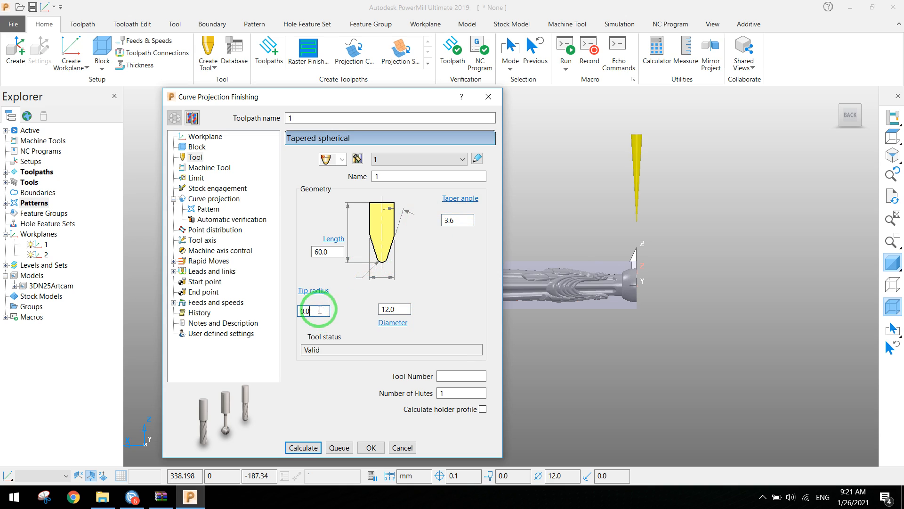
drag(325, 310, 293, 310)
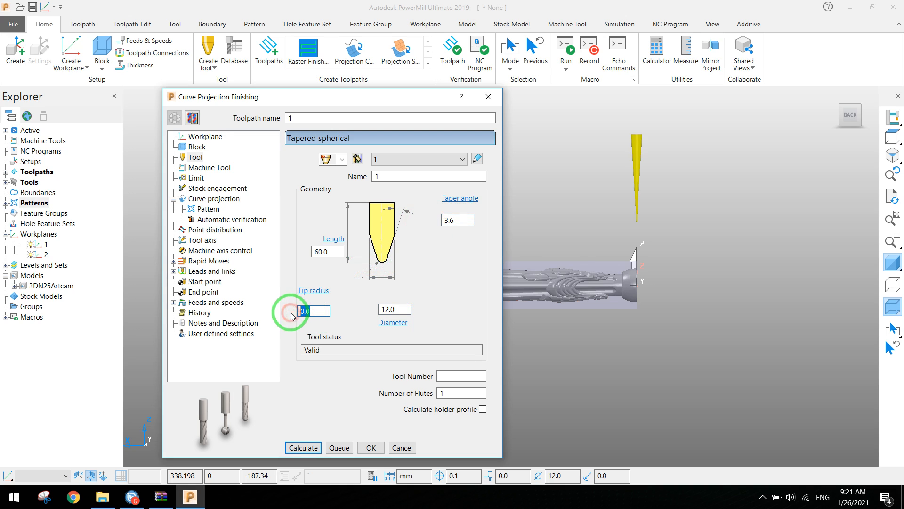
text(1.5)
click(334, 253)
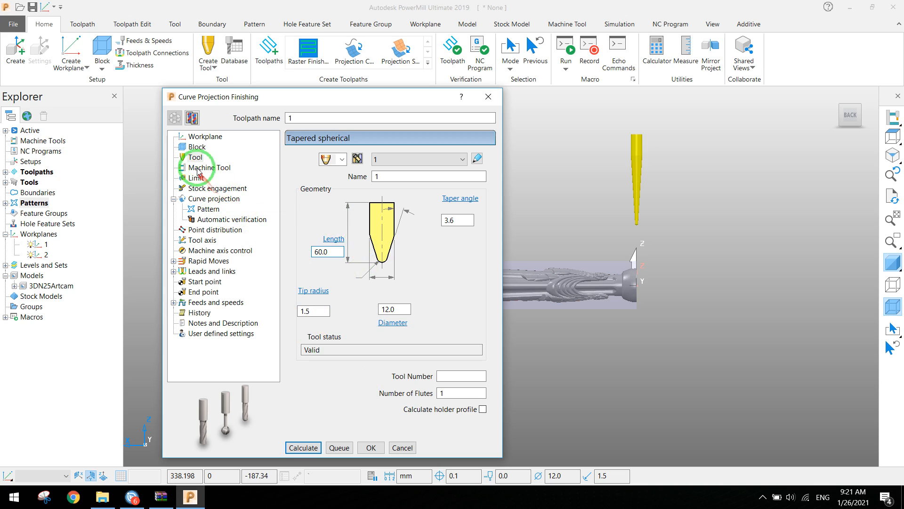
Use pattern 1 as the curve definition for the projection and set the stepover to 0.5.
click(221, 200)
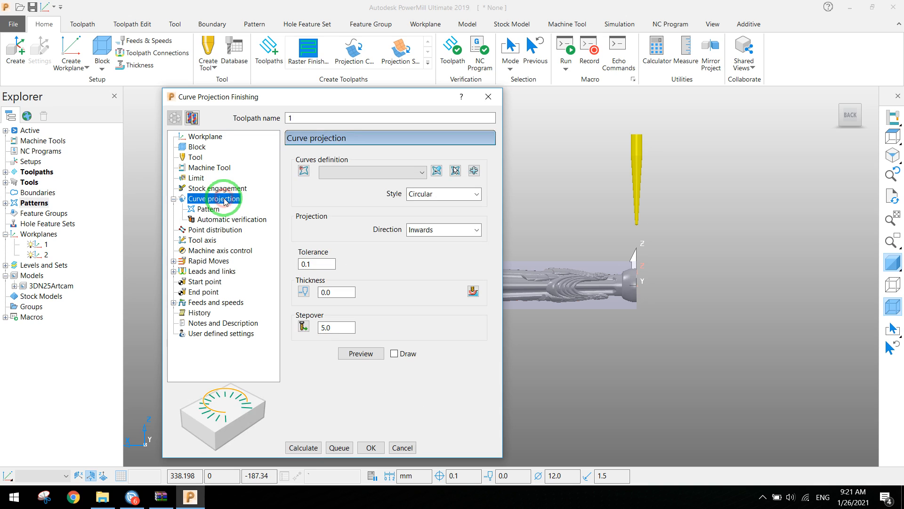
click(414, 173)
click(338, 195)
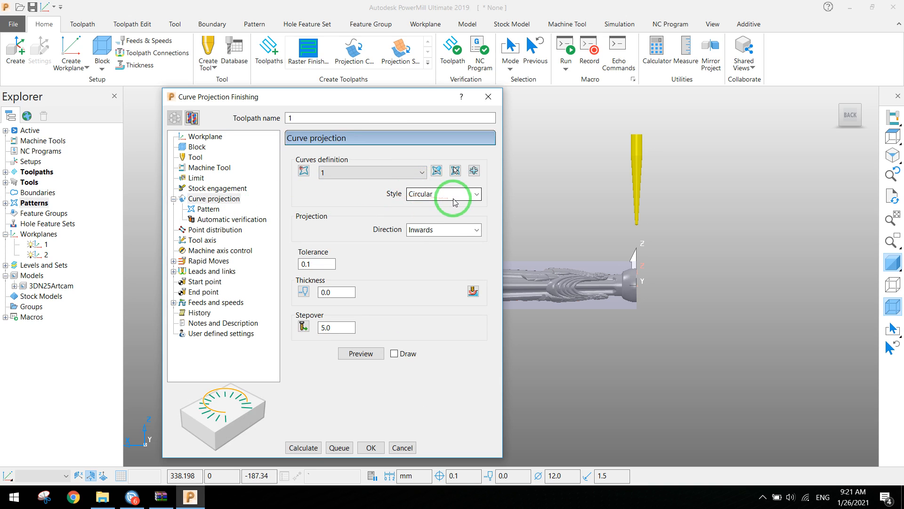
click(322, 326)
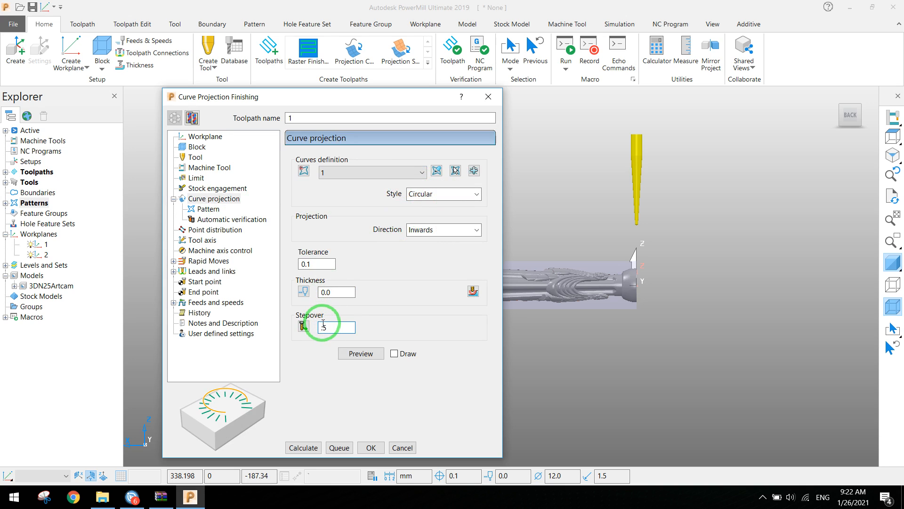
Change the curve projection style to Spiral and check the pattern's direction and limit settings.
click(214, 211)
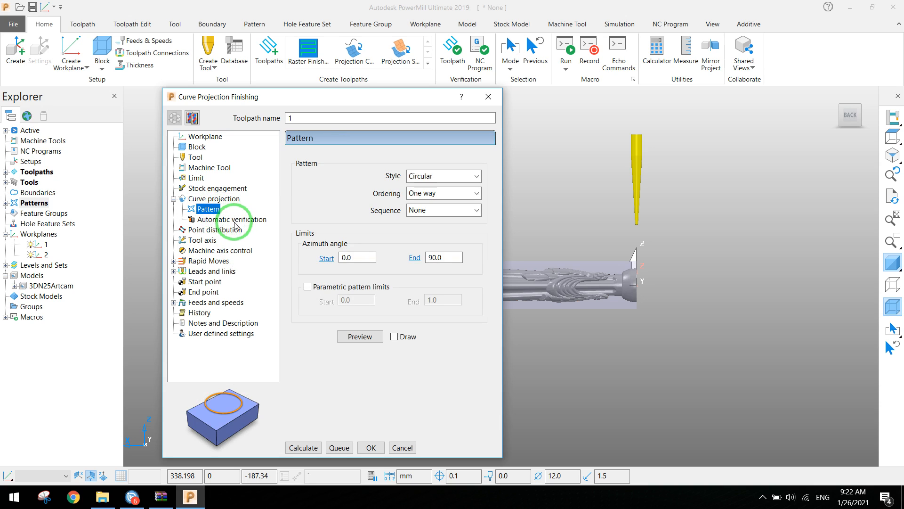
click(213, 199)
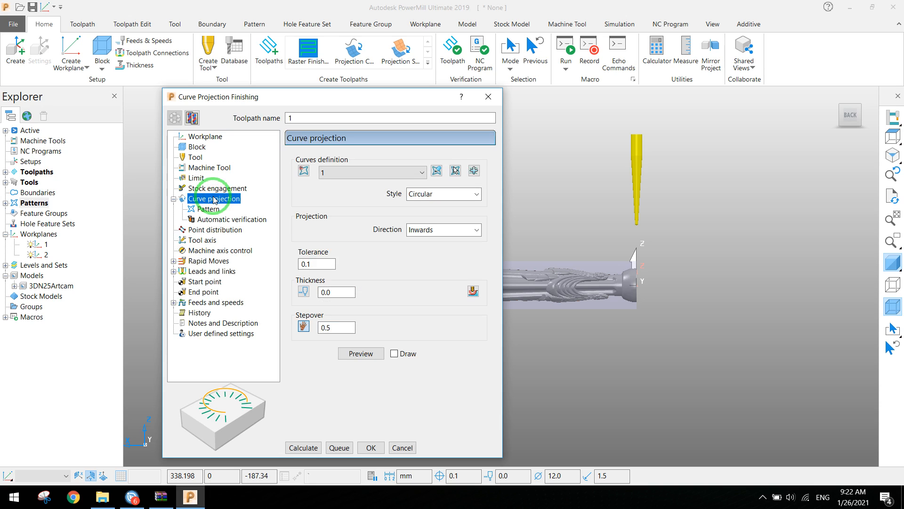
click(451, 194)
click(426, 213)
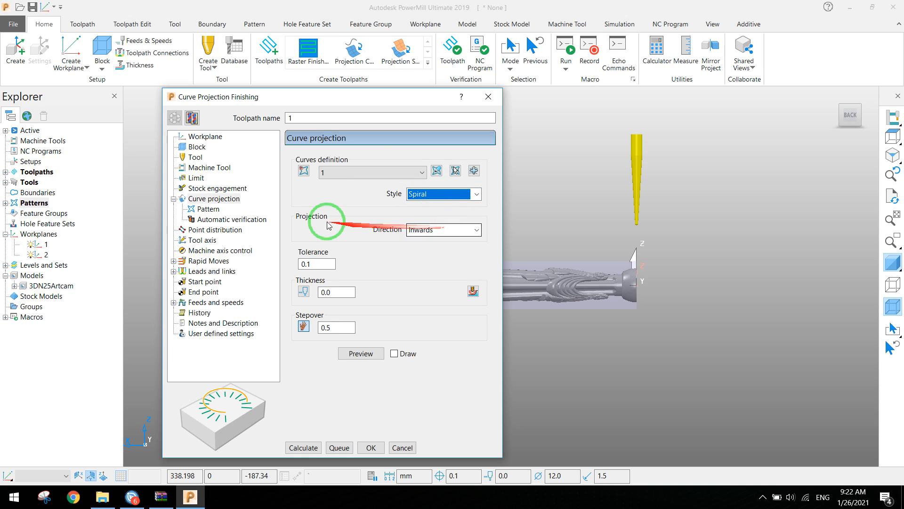
click(210, 209)
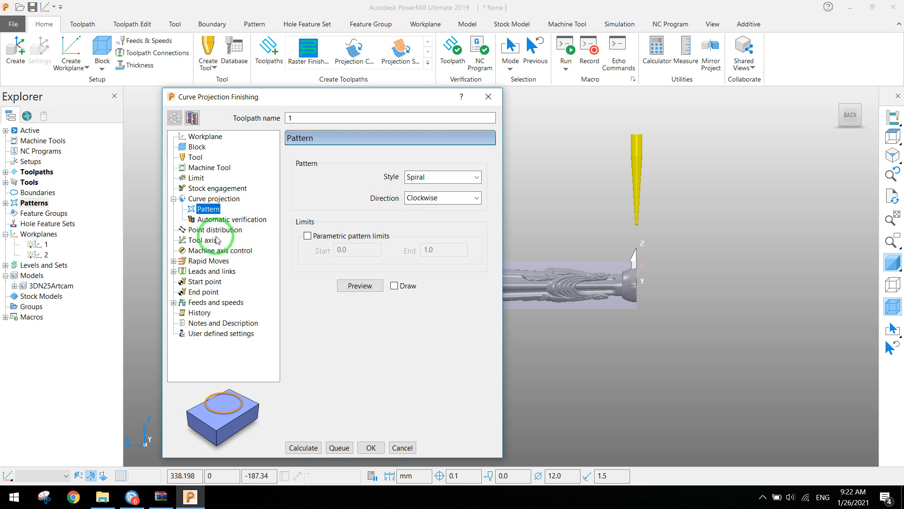
click(231, 199)
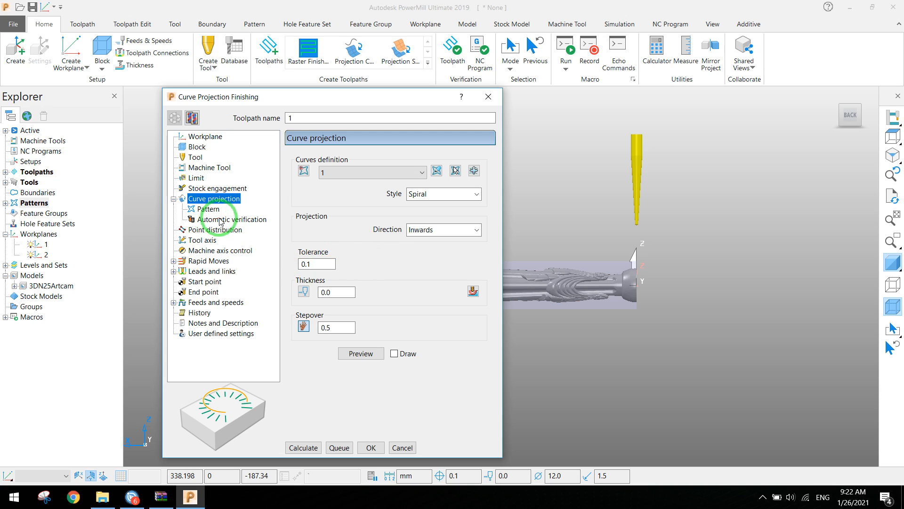
Set the toolpath's tool axis to Lead/Lean with the PowerMill 2012 R2 mode.
click(214, 244)
click(350, 166)
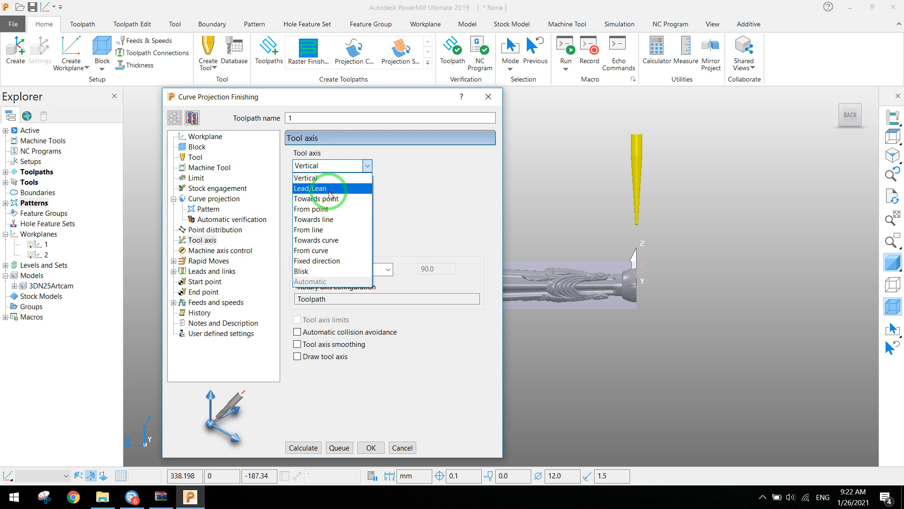
click(331, 190)
click(448, 228)
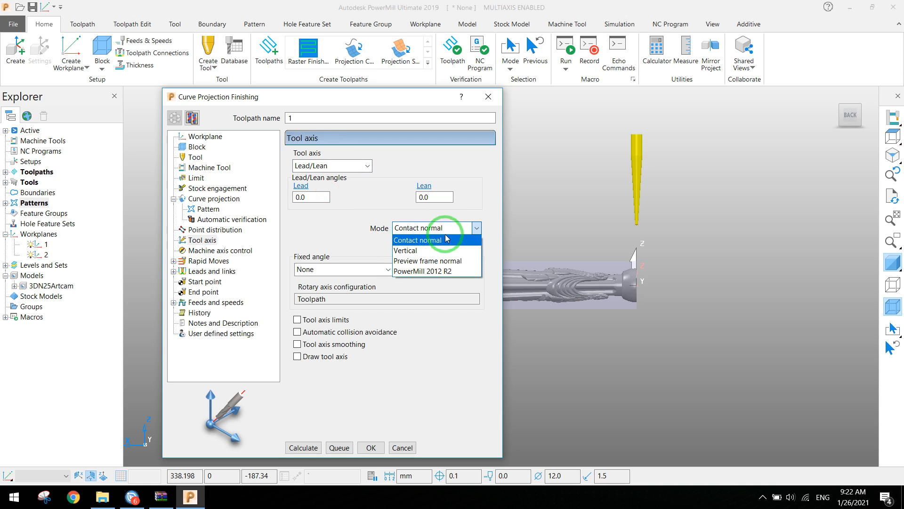
click(433, 272)
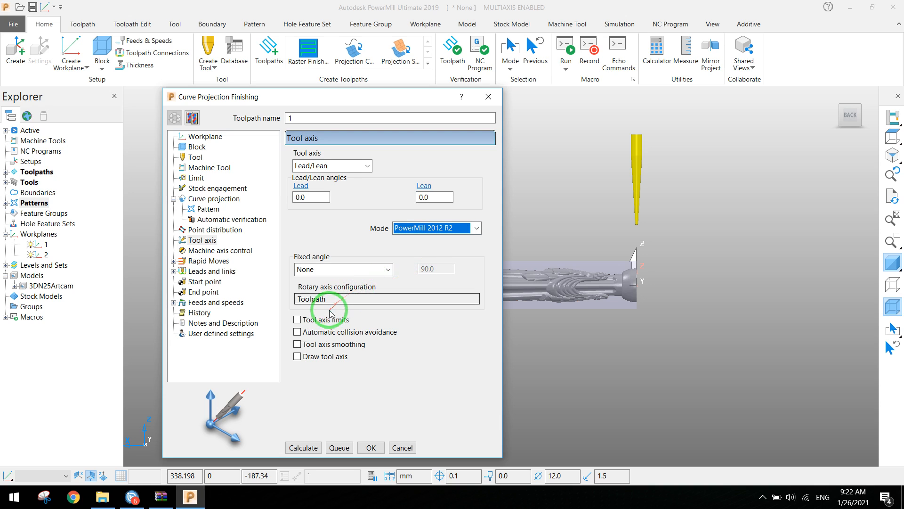
Enable tool axis limits for the toolpath and set their mode to Move tool axis.
click(297, 319)
click(173, 240)
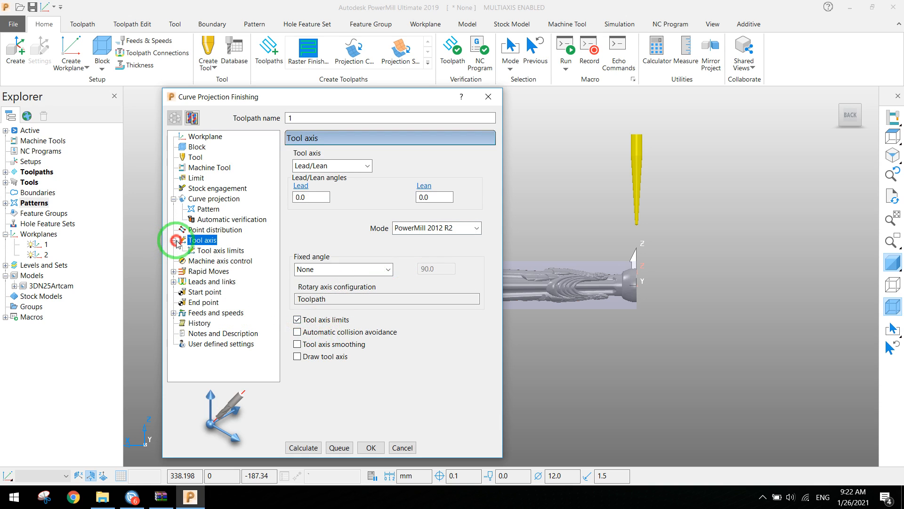
click(207, 250)
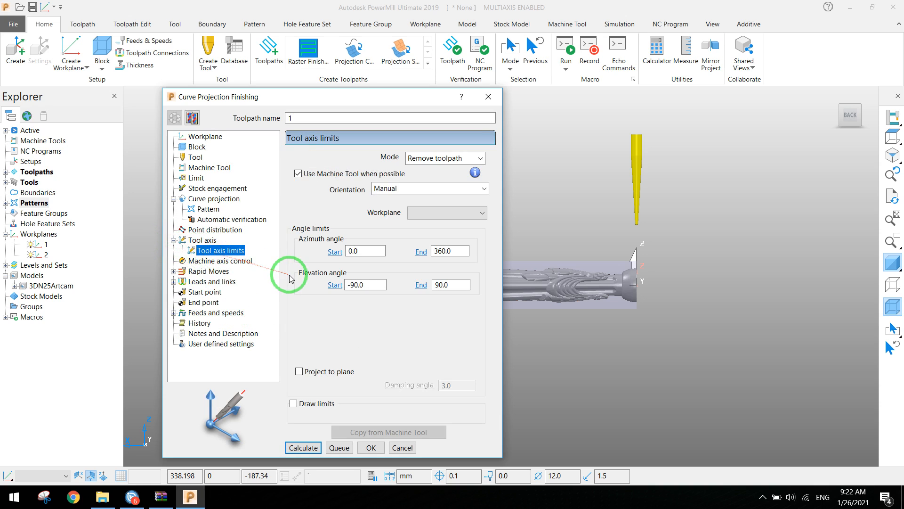
click(446, 159)
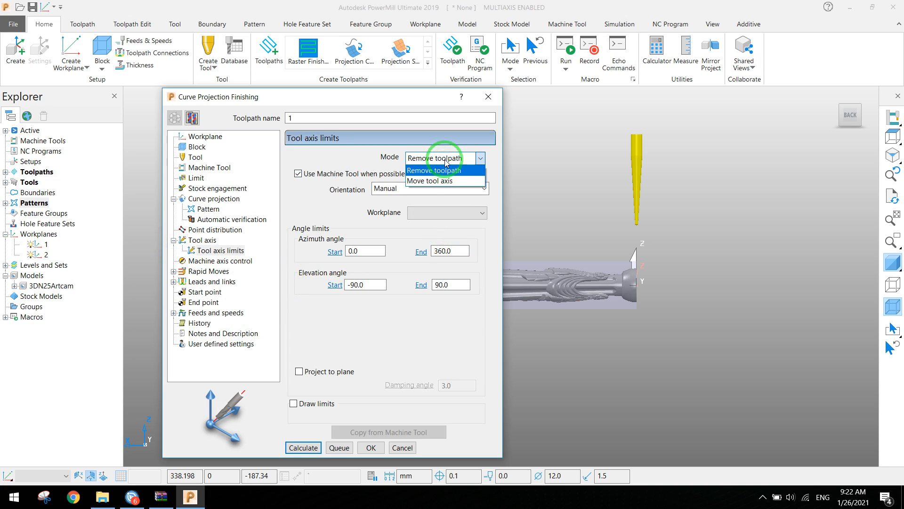
click(429, 190)
click(432, 189)
click(432, 189)
click(434, 158)
click(437, 182)
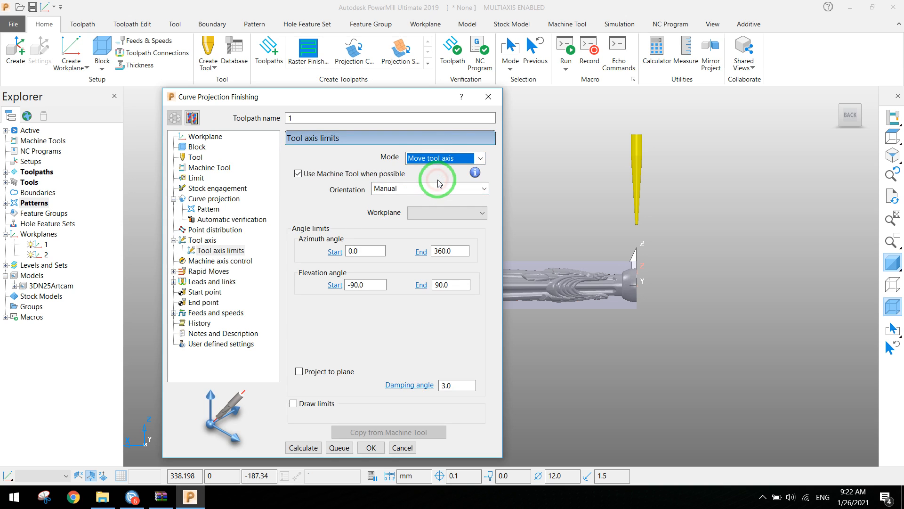
Project the tool axis limits to a plane and assign workplane 2 to them.
click(298, 371)
click(459, 213)
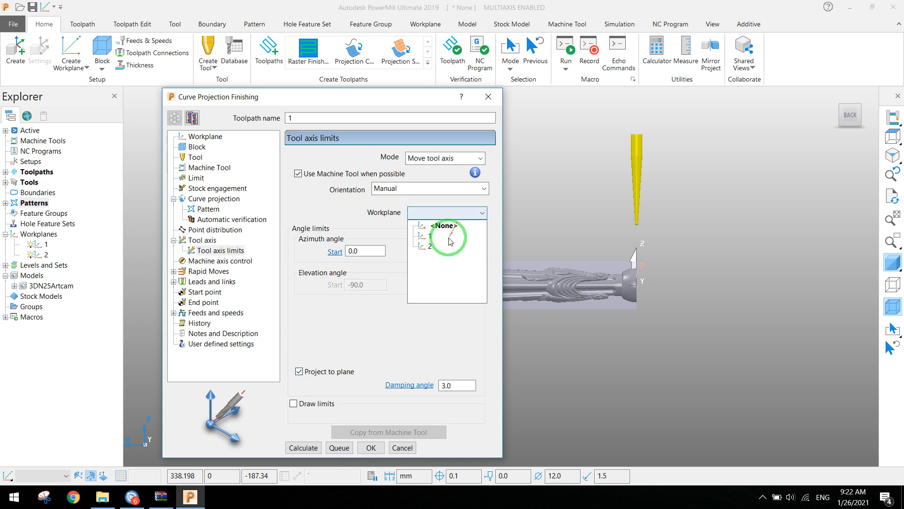
click(425, 244)
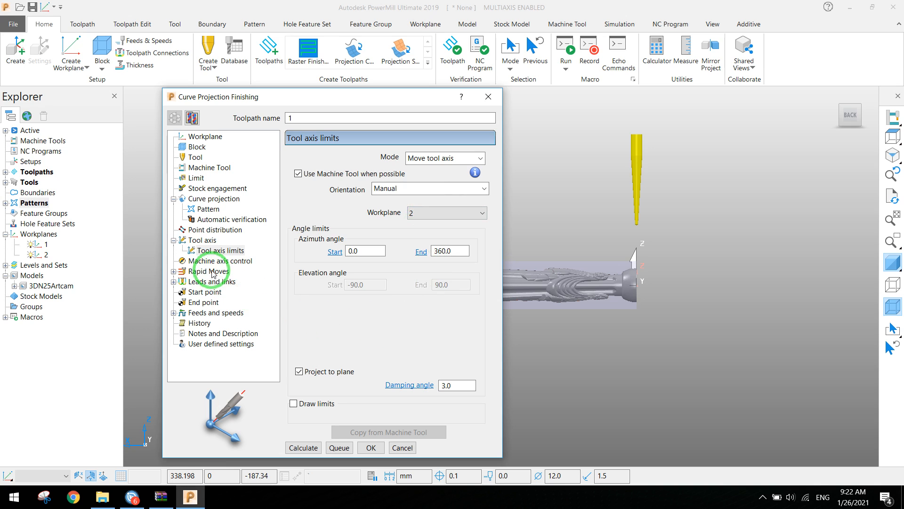
Check the rapid move and clearance settings and enable a separate first lead in of type Ramp.
click(221, 260)
click(218, 271)
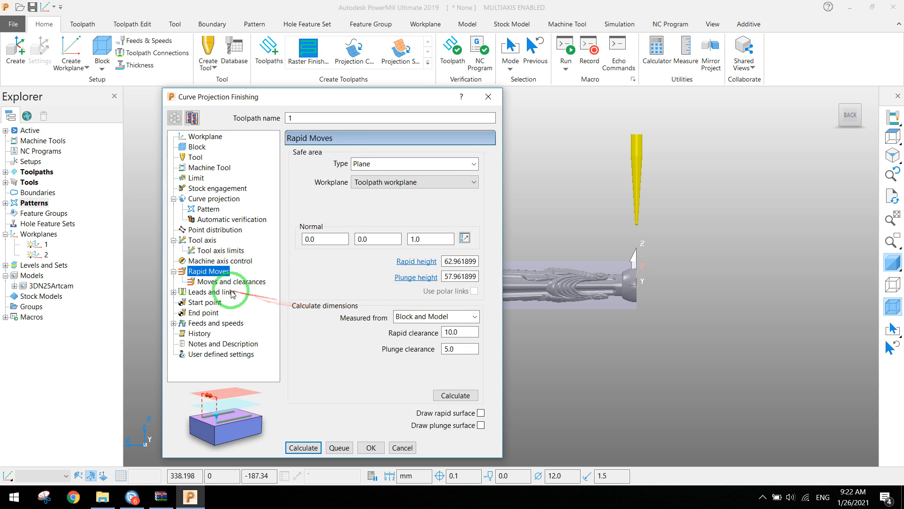
click(230, 281)
click(221, 292)
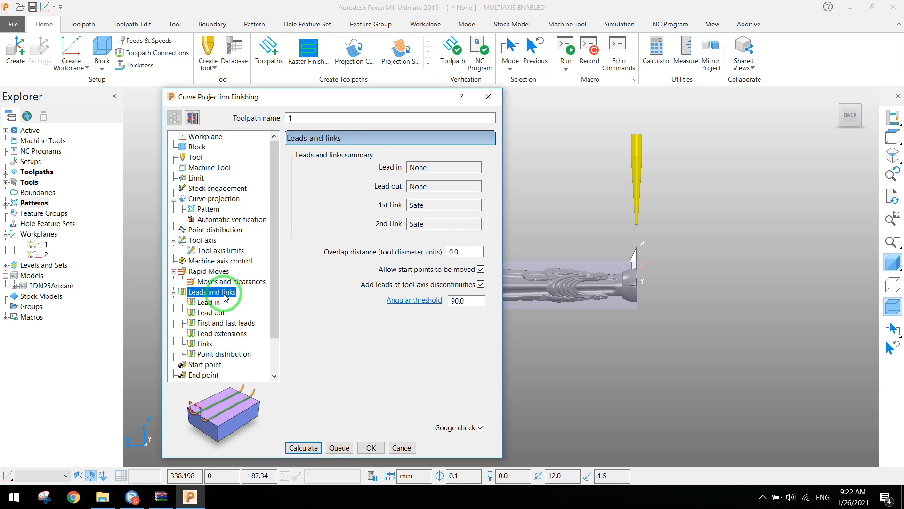
click(227, 284)
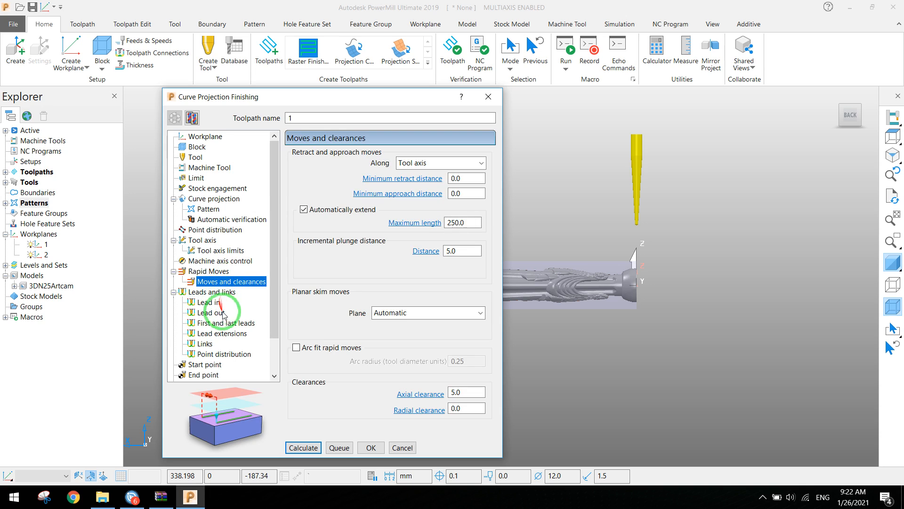
click(230, 324)
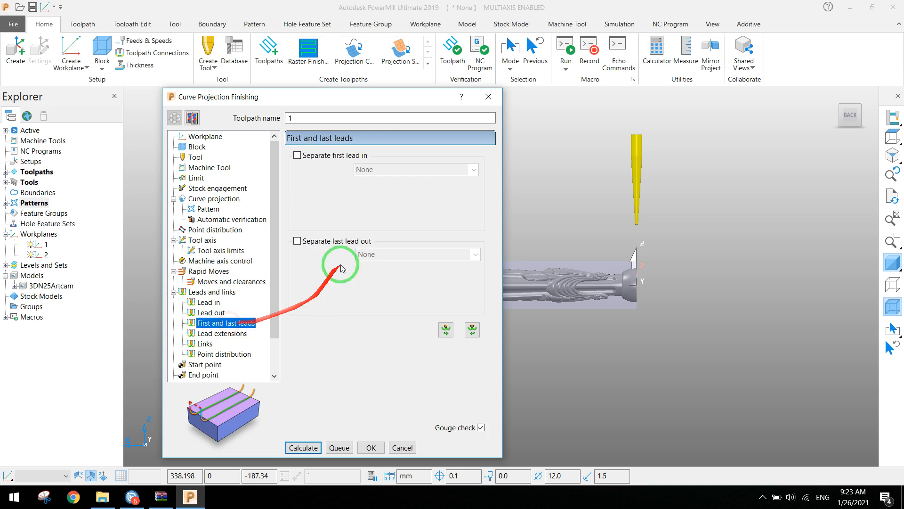
click(298, 156)
click(436, 173)
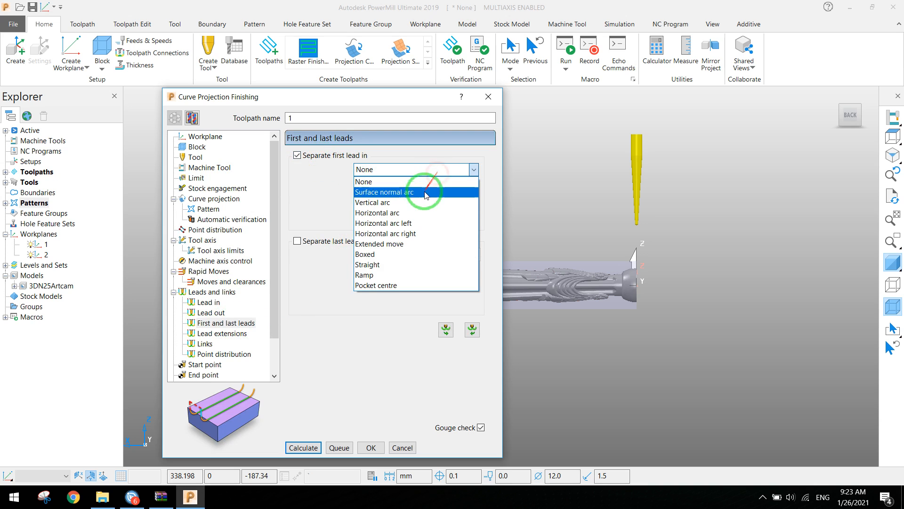
click(372, 275)
Set the toolpath's start point to First point safe.
scroll(231, 339, down, 2)
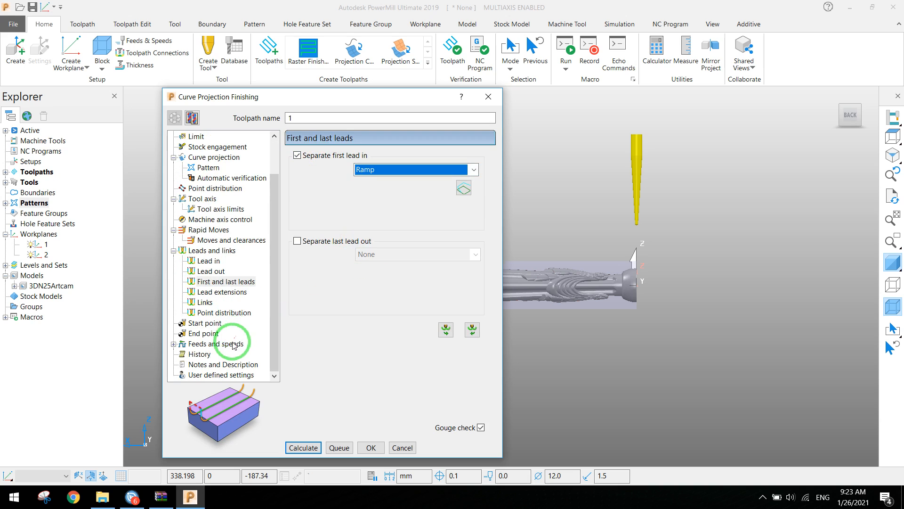
click(206, 323)
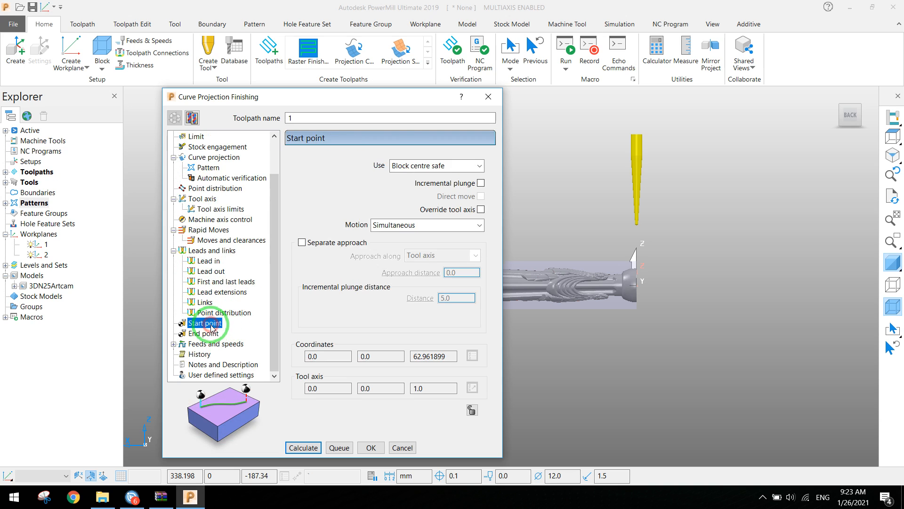
click(453, 166)
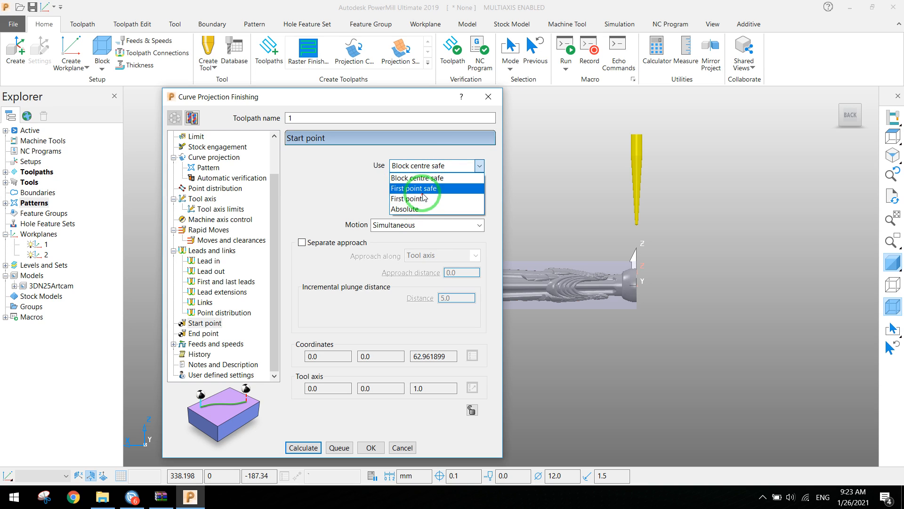
click(424, 190)
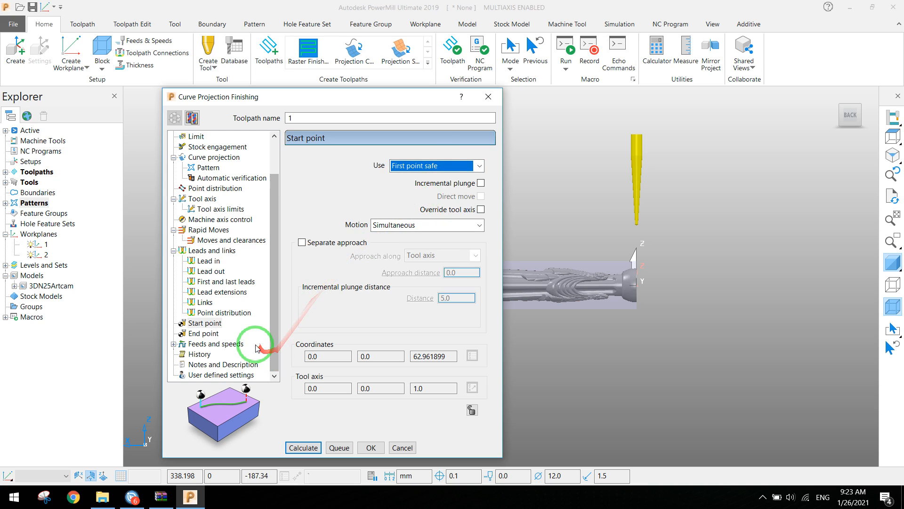
Set the spindle speed to 10000 rpm and calculate the curve projection toolpath.
click(207, 344)
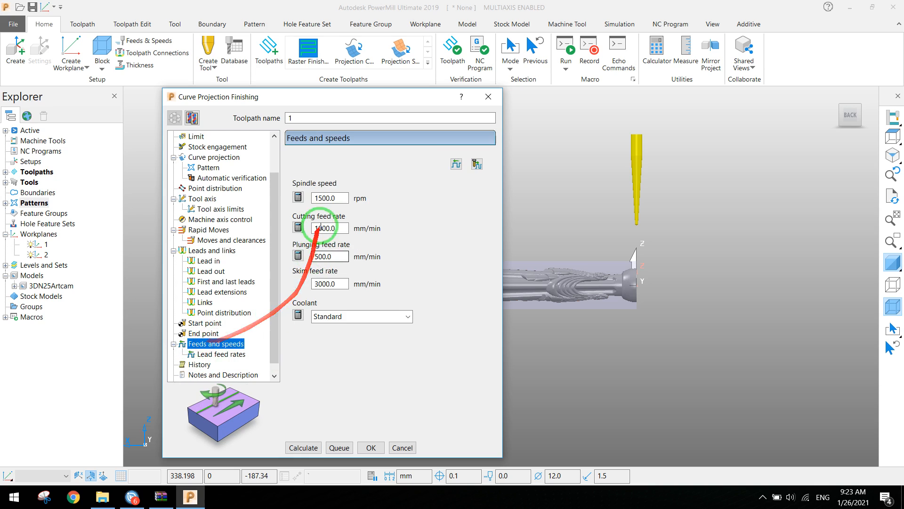
double_click(330, 198)
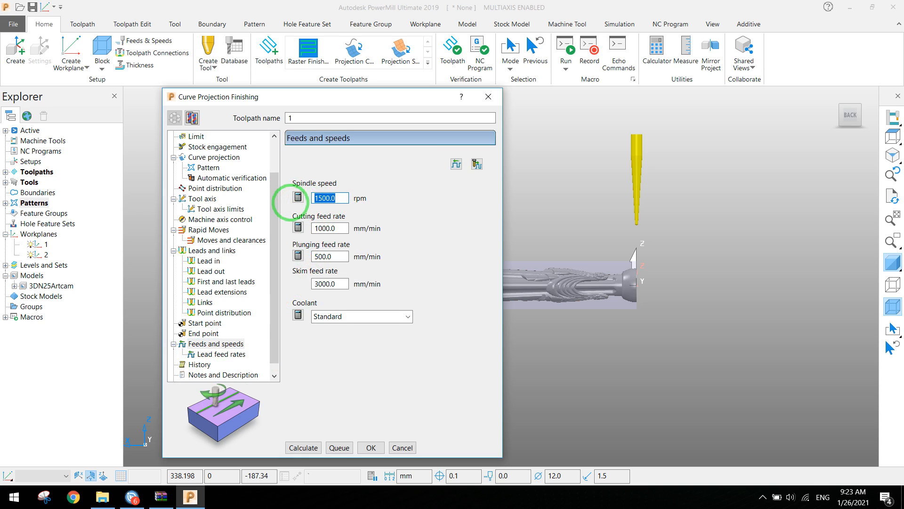
click(317, 228)
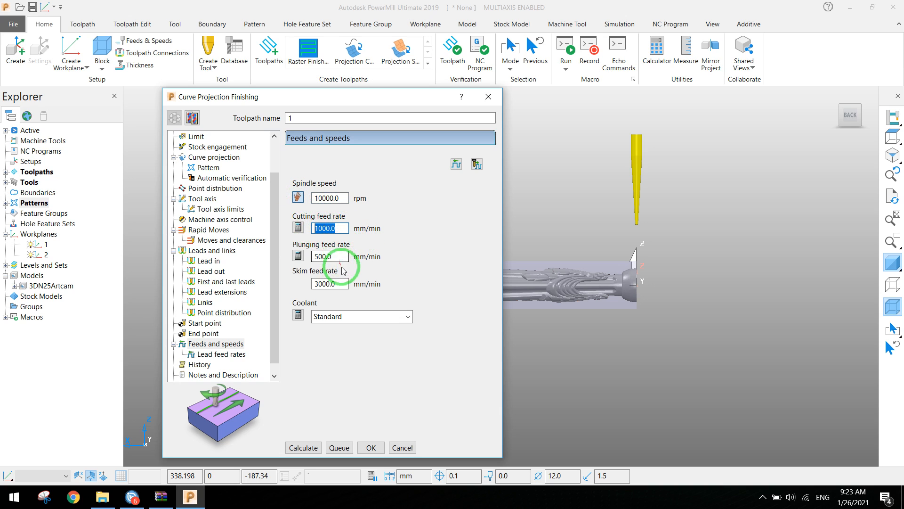
click(304, 448)
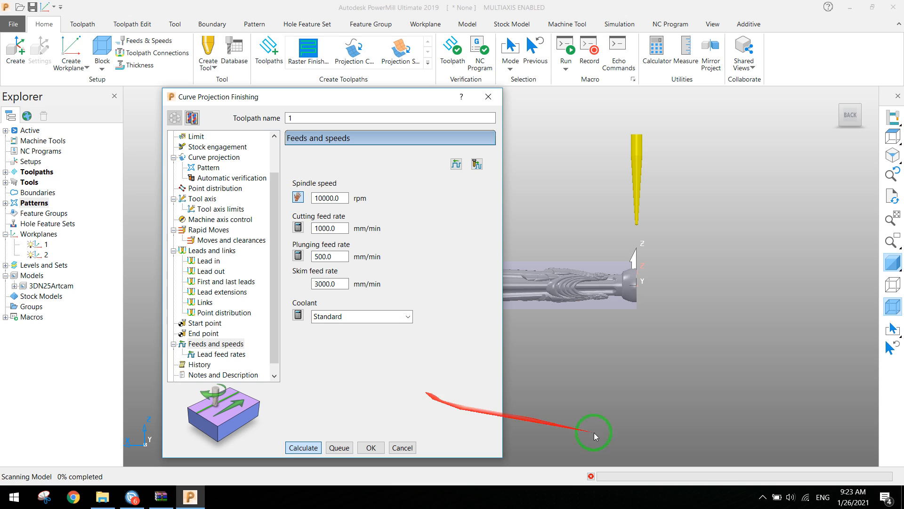
click(763, 497)
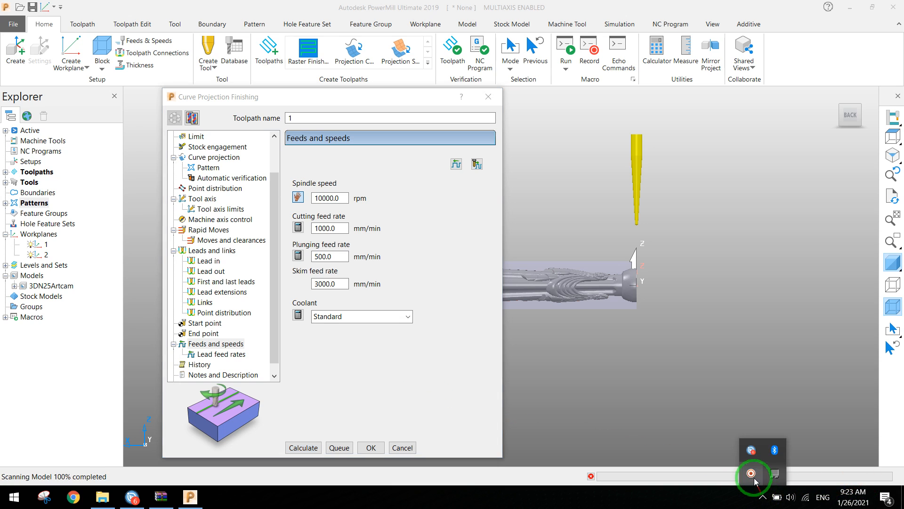
right_click(754, 474)
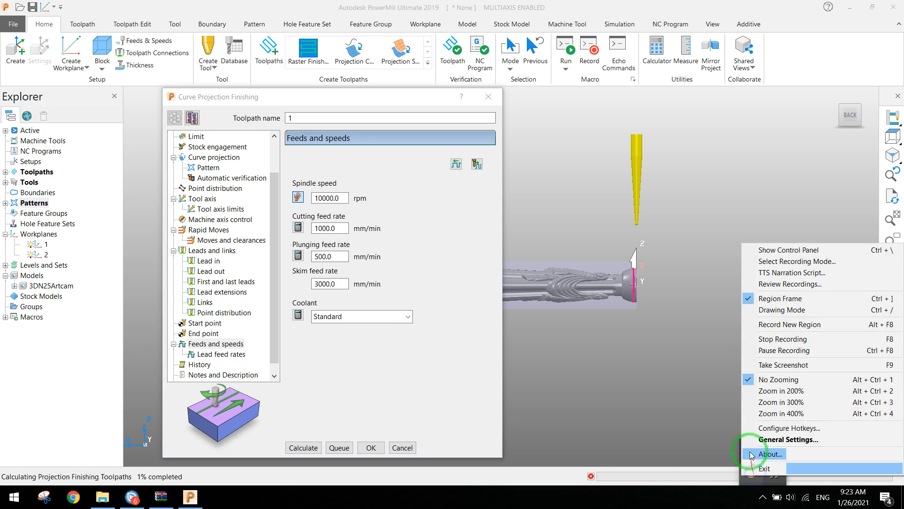
click(718, 491)
click(762, 495)
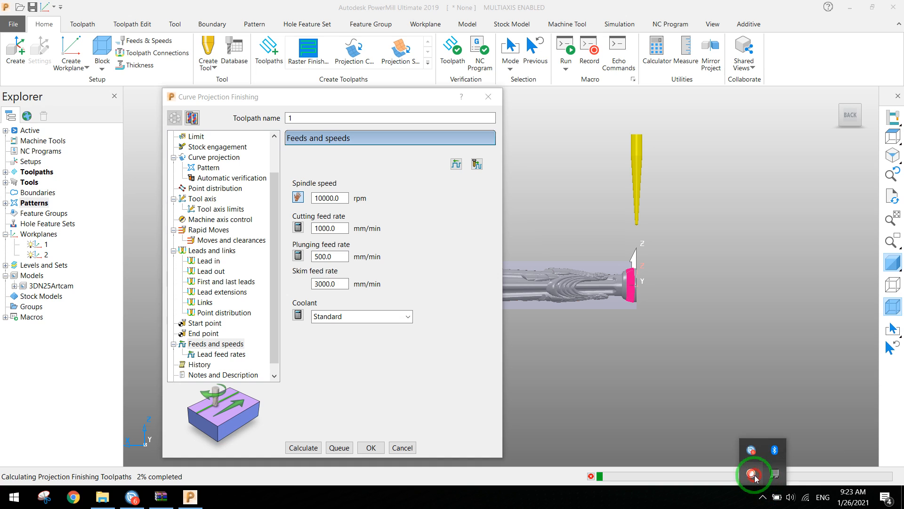
click(752, 475)
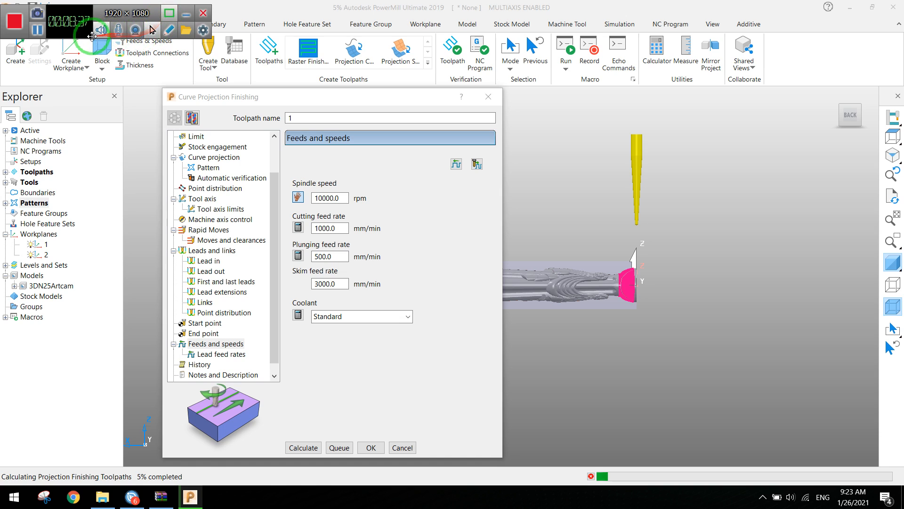
drag(705, 416, 717, 401)
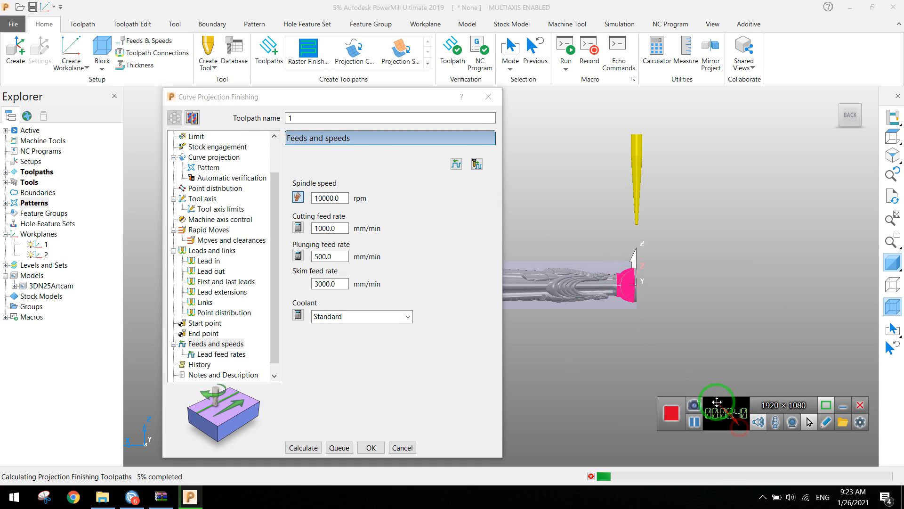
click(696, 424)
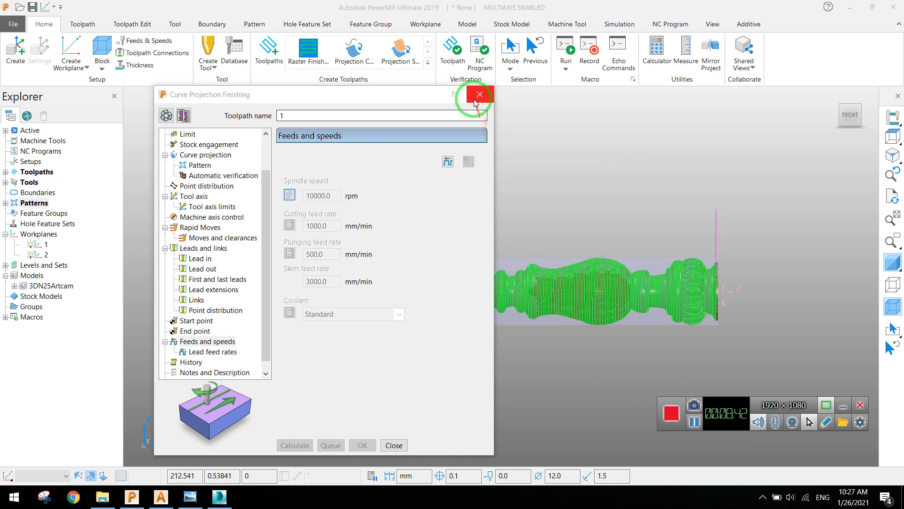
Close the calculated toolpath's settings and create an individual NC program from toolpath 1.
click(488, 97)
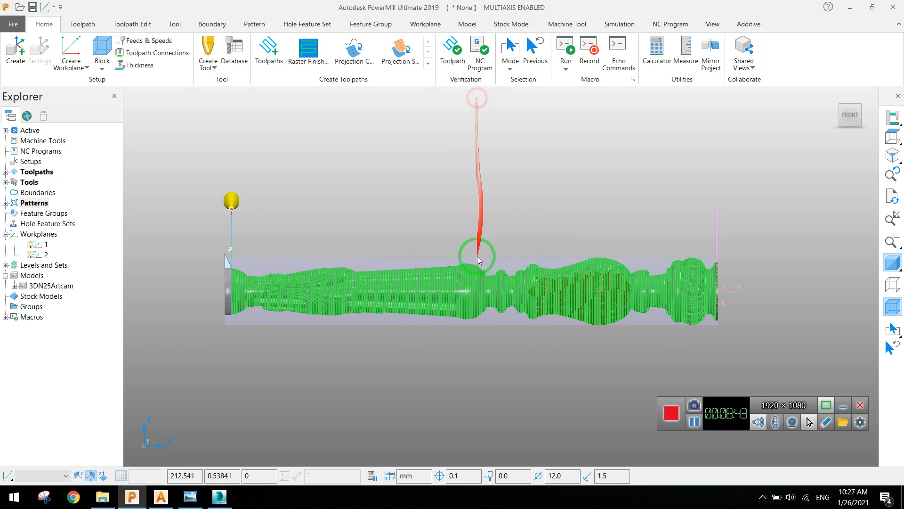
middle_drag(326, 320, 527, 343)
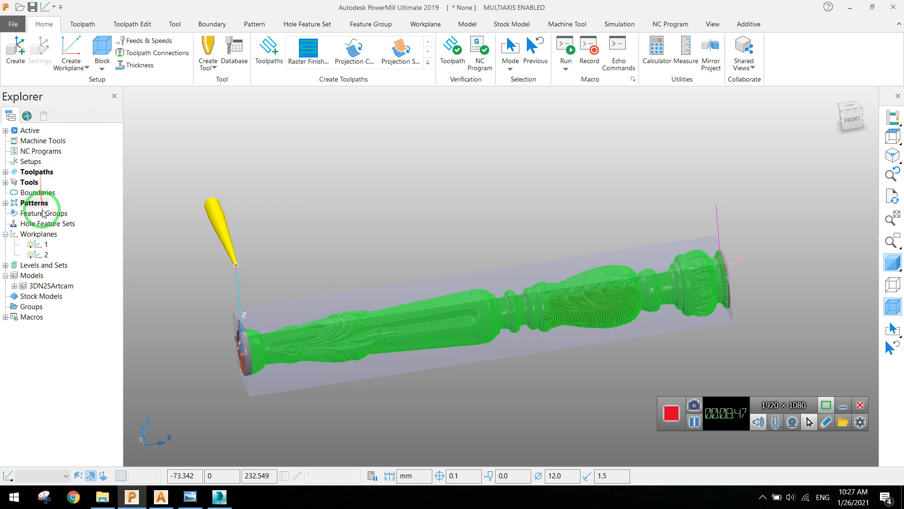
double_click(12, 173)
right_click(41, 183)
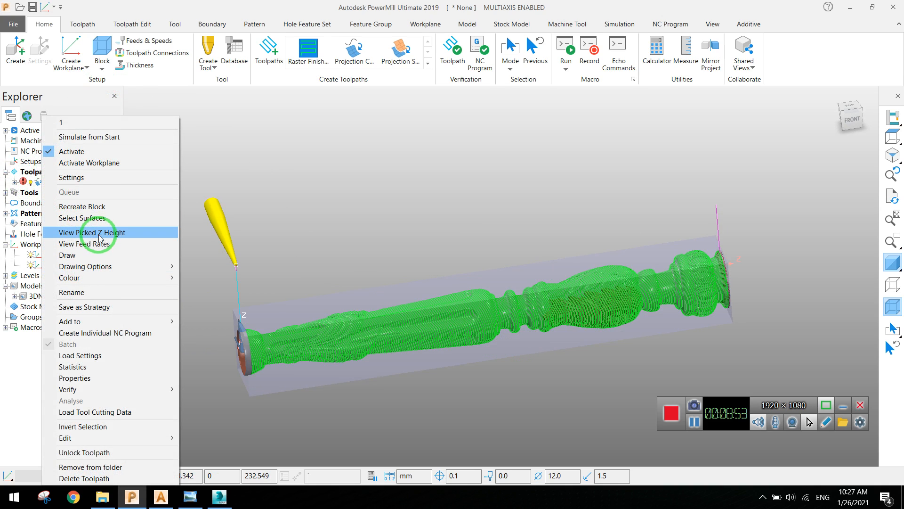
click(104, 333)
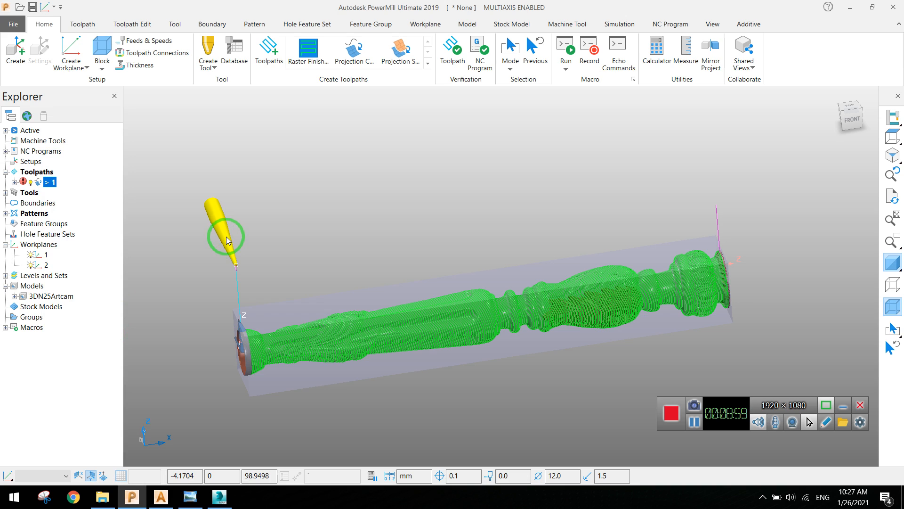
Open the settings of NC program 1 and choose mach3.pmoptz from the post folder as the machine option file.
scroll(236, 240, down, 3)
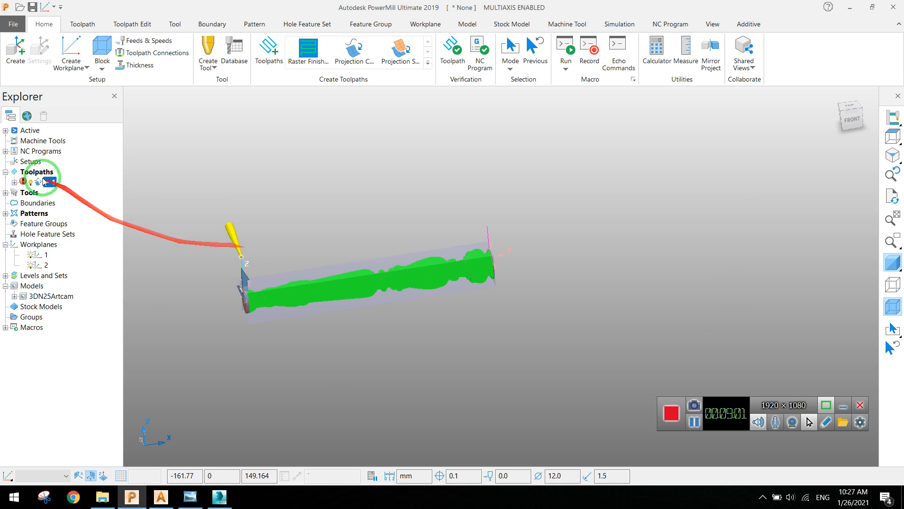
click(5, 152)
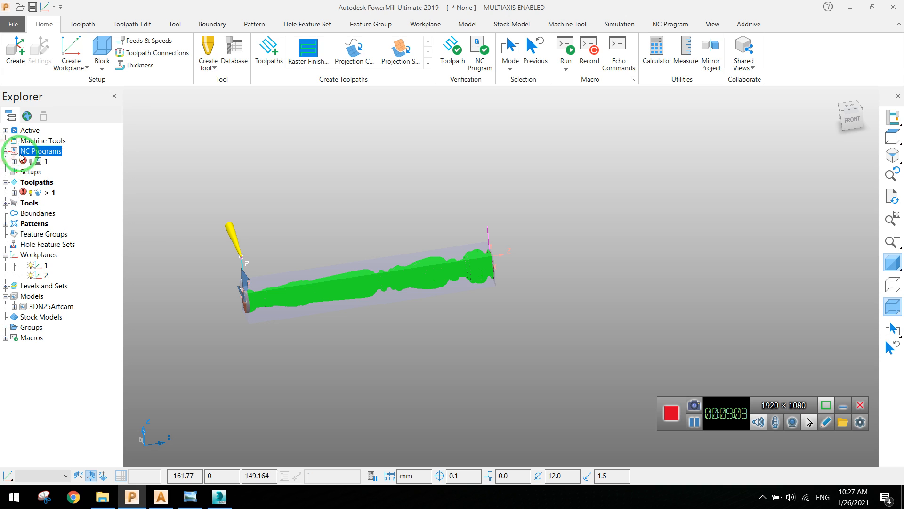
right_click(40, 163)
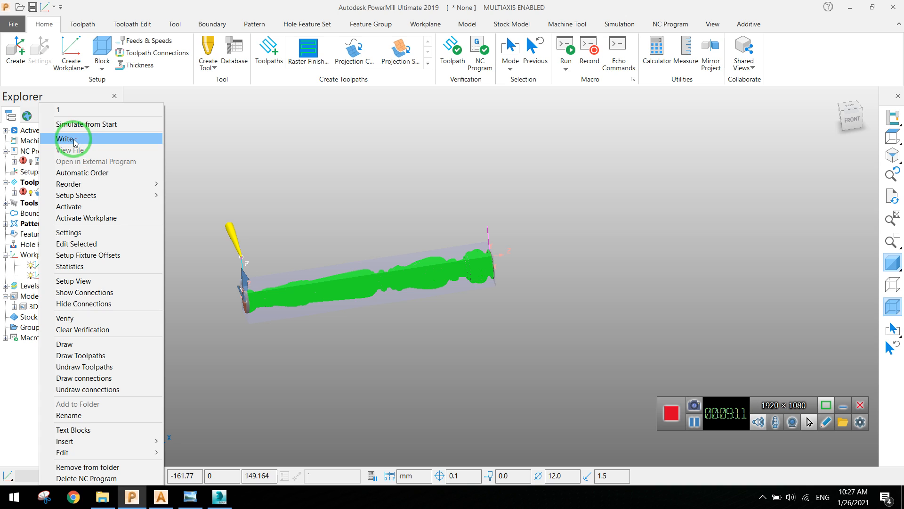
click(80, 235)
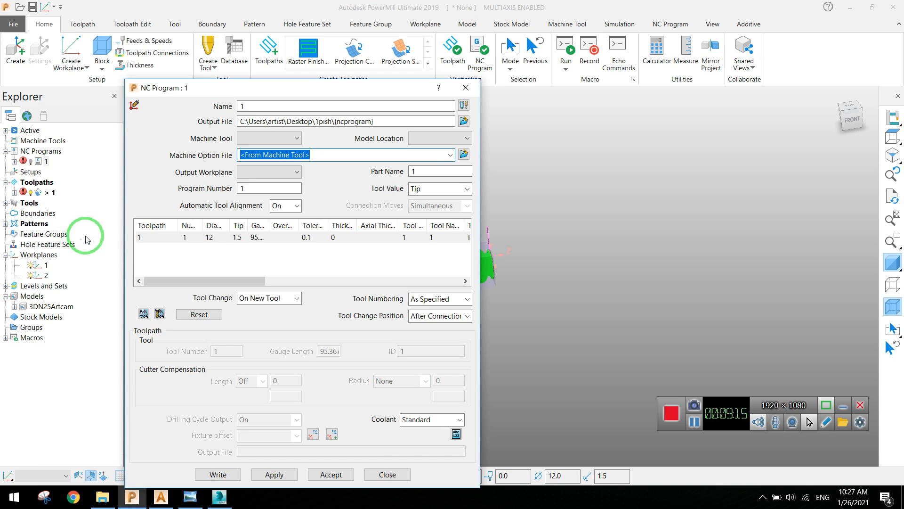
click(464, 154)
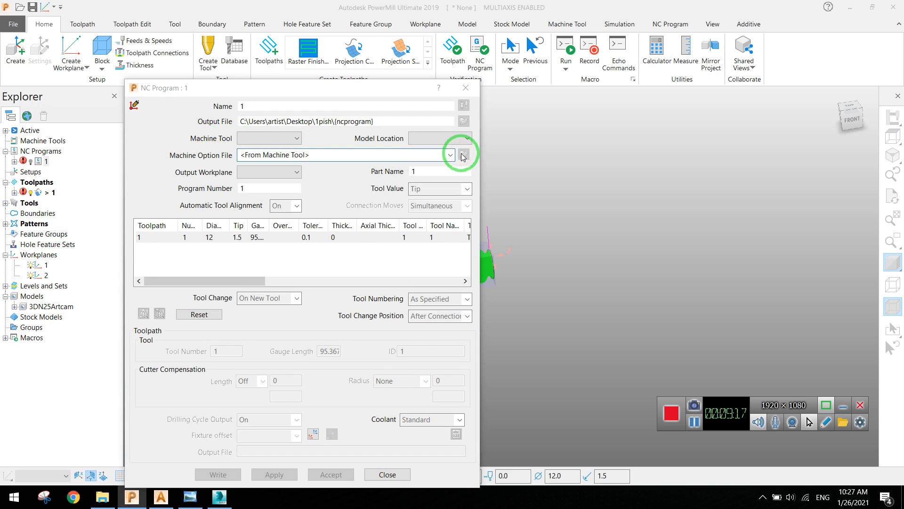
click(230, 266)
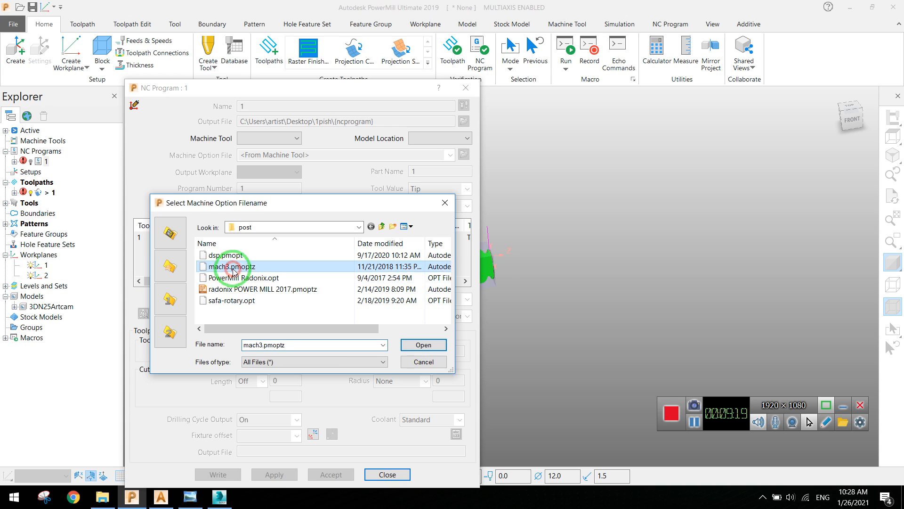
click(415, 346)
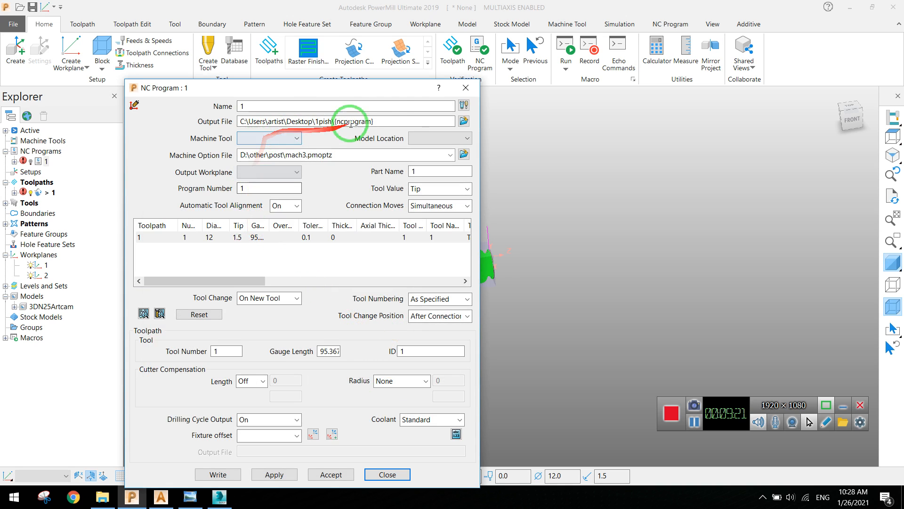
Set the NC program's output file to 1.tap in the 1pish folder and write the program.
click(464, 121)
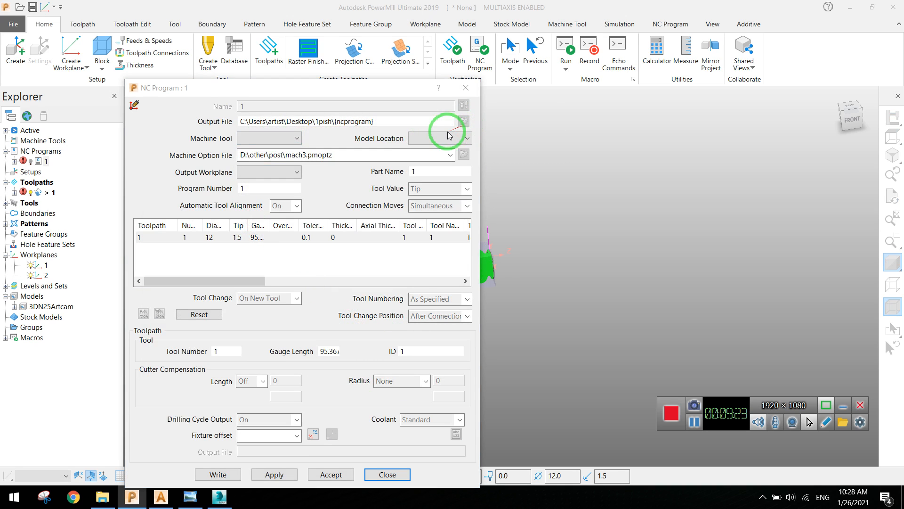
scroll(260, 333, down, 3)
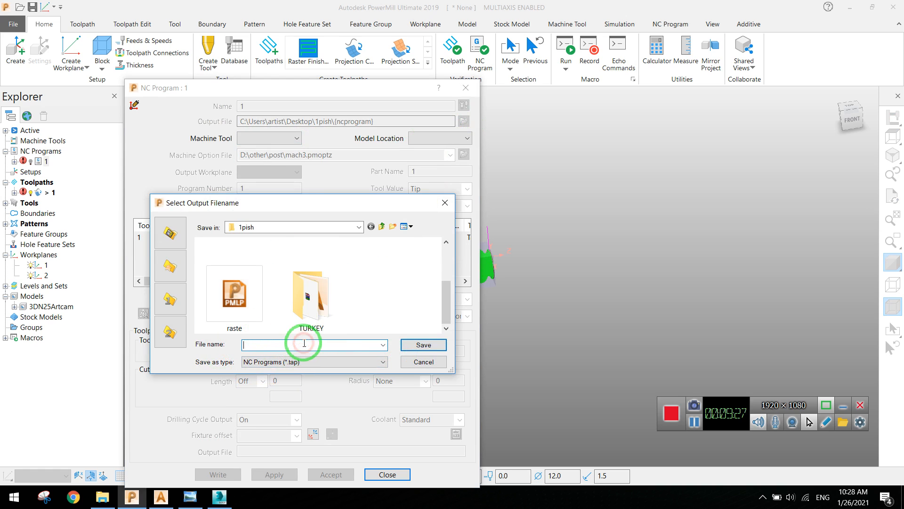
text(1)
click(423, 345)
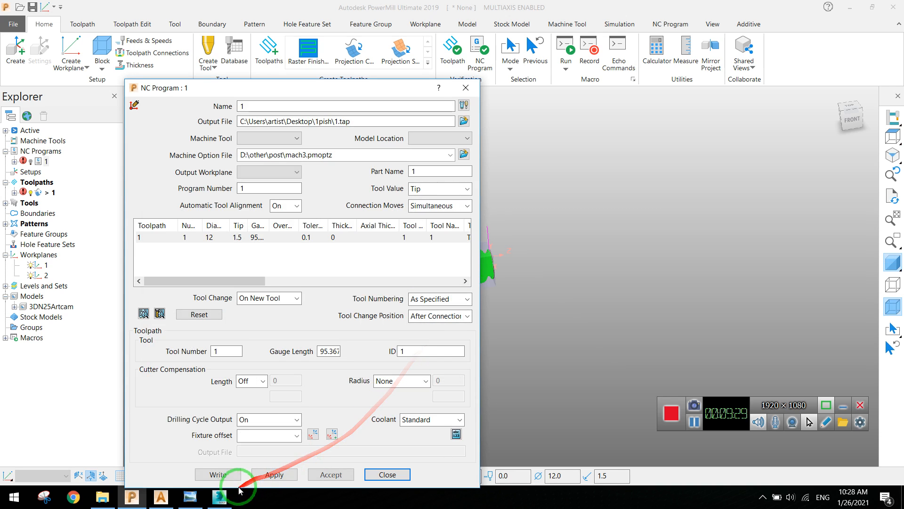
click(216, 475)
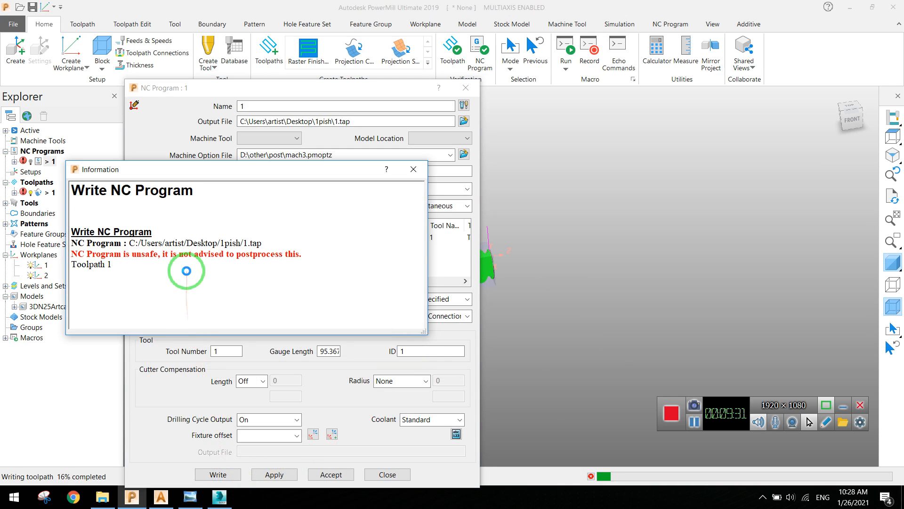